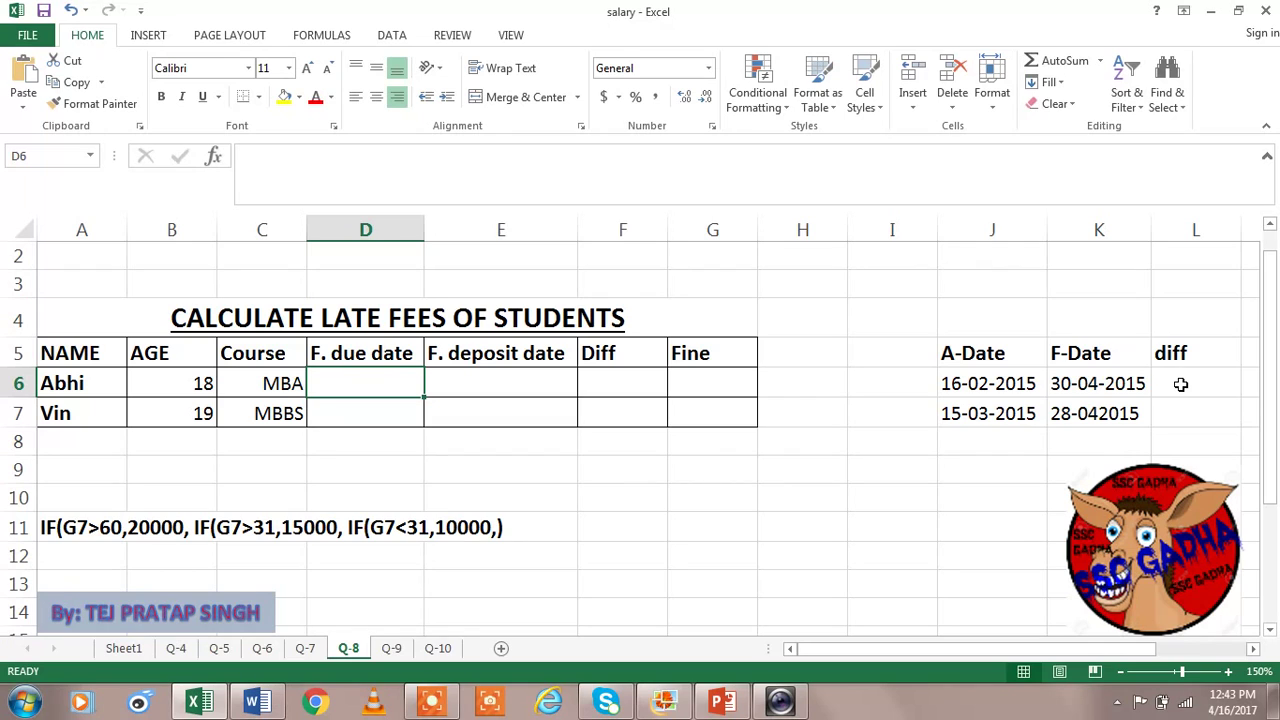
Step: Enter the formula =DATEDIF(J6,K6,"d") in L6 to calculate the days between the A-Date and F-Date
click(1180, 384)
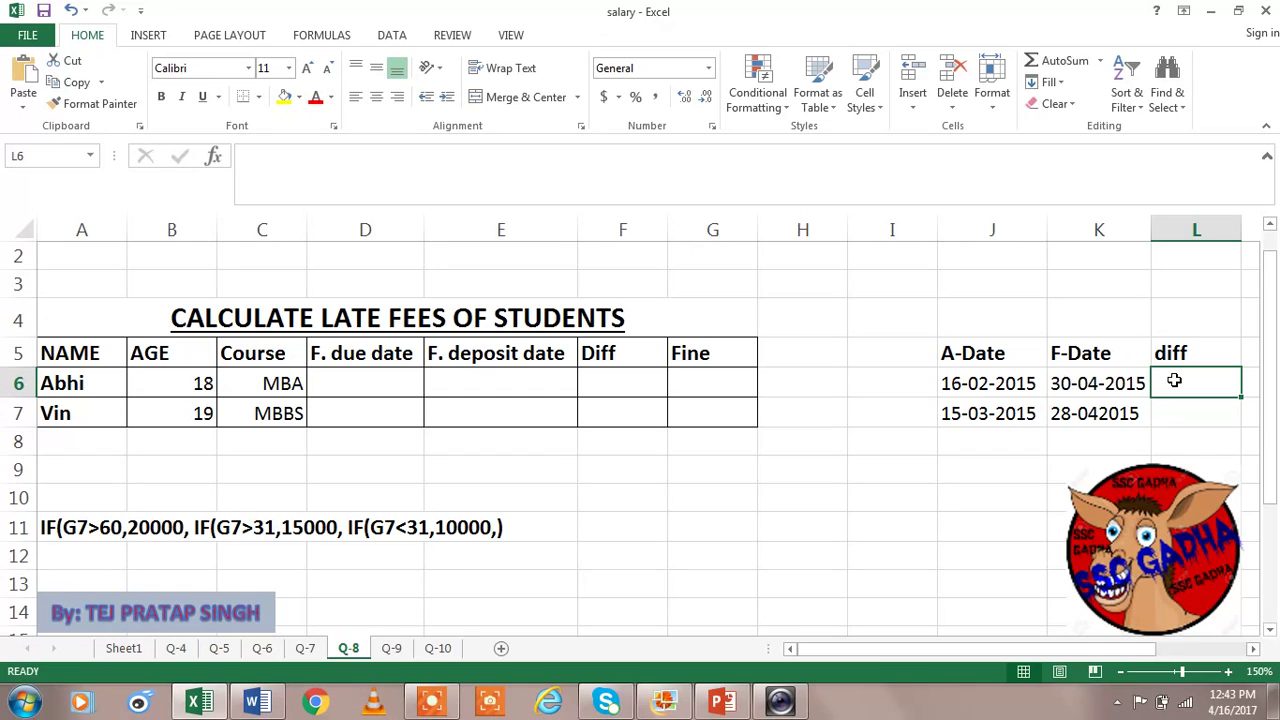
text(=)
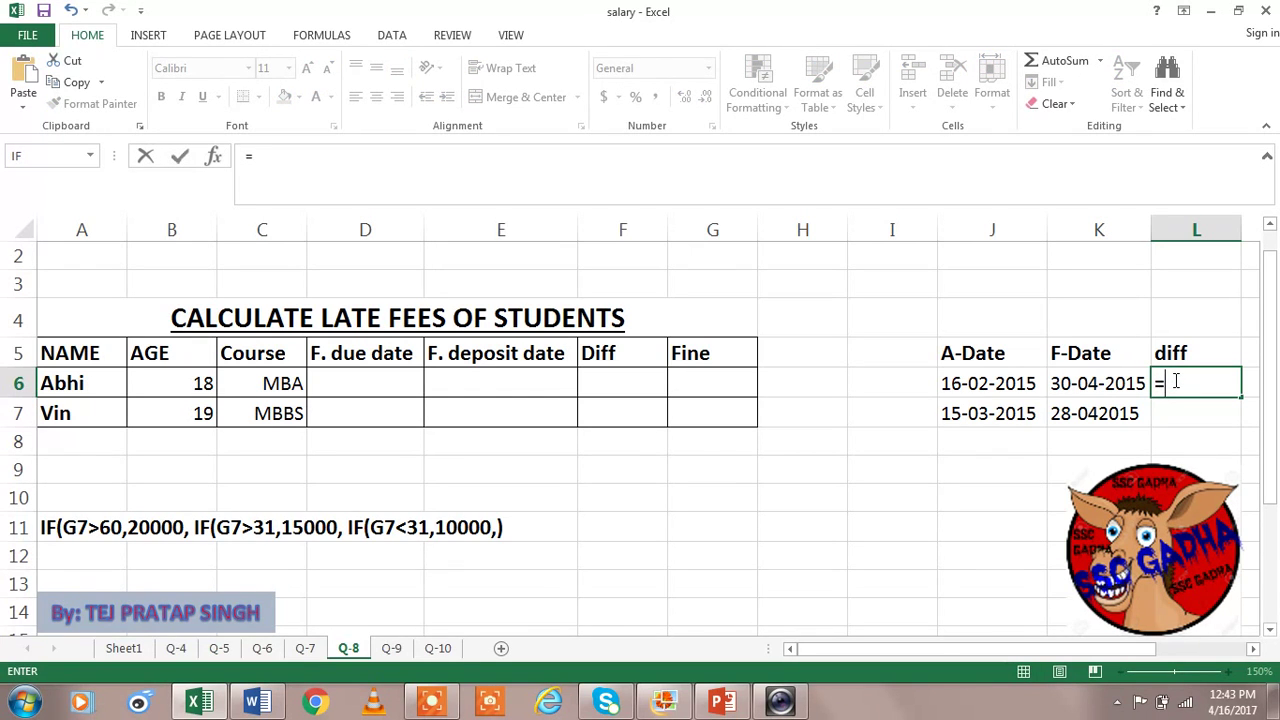
text(DAT)
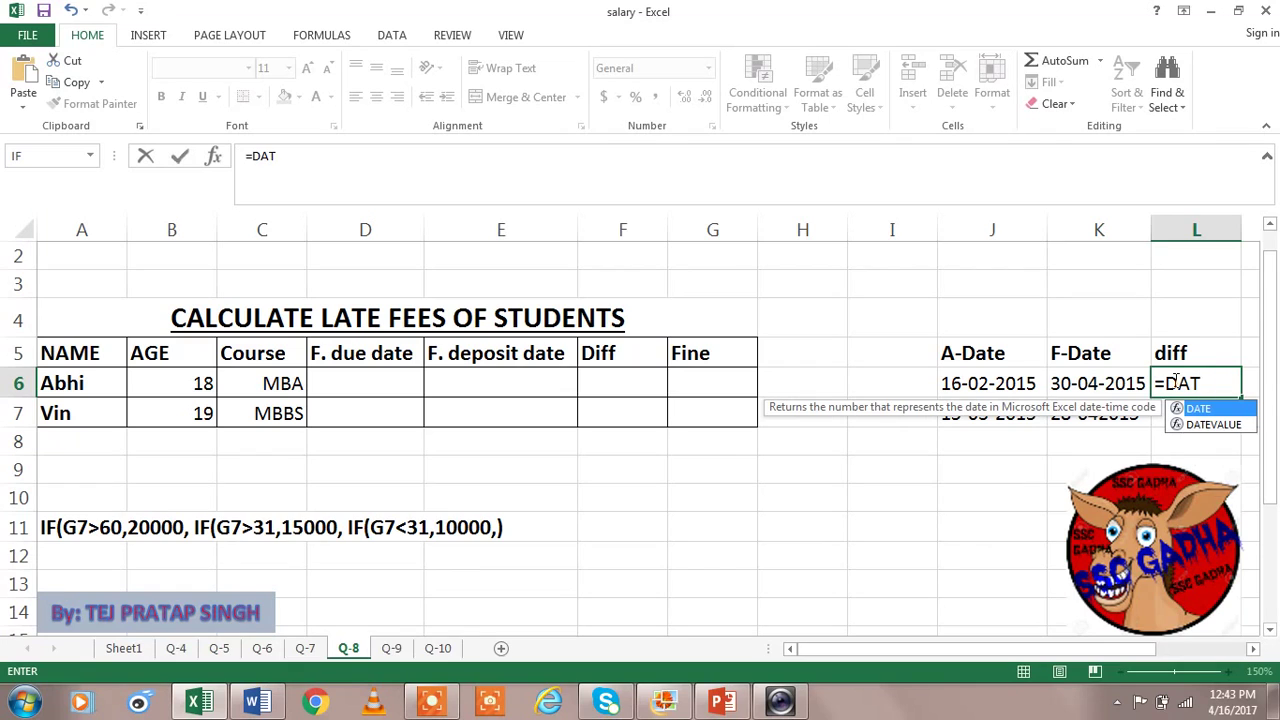
text(ED)
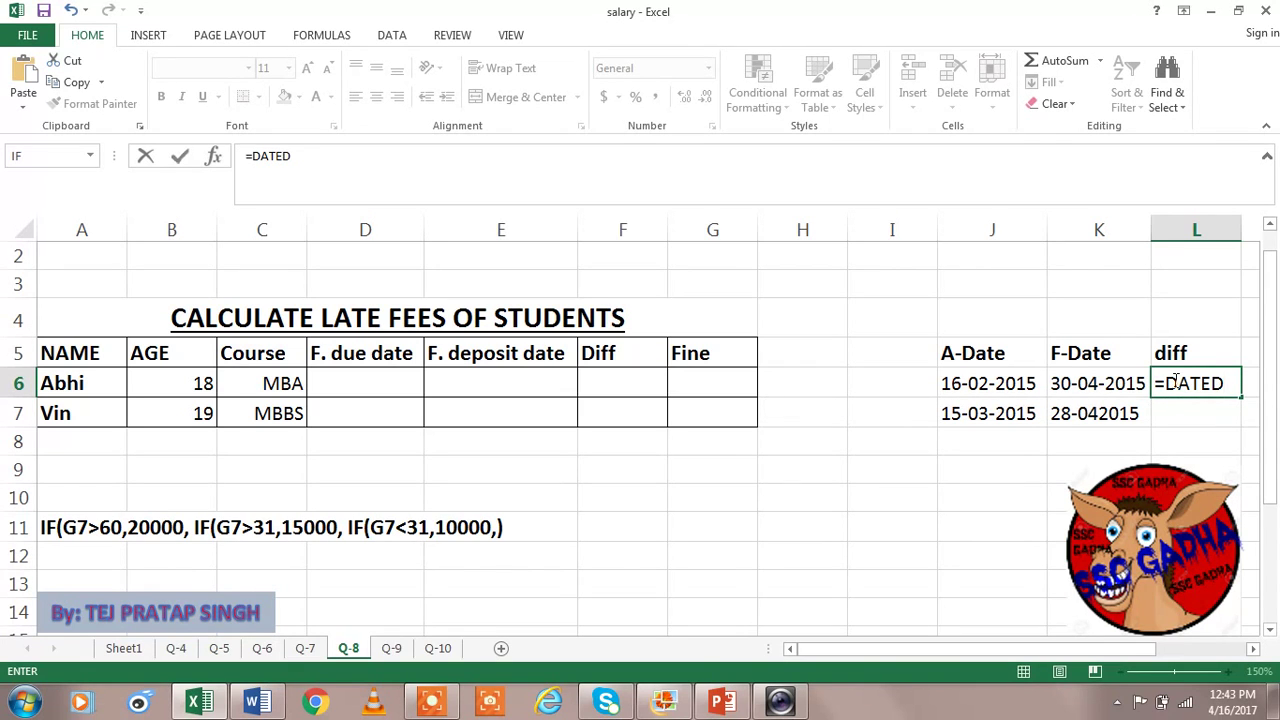
text(IF()
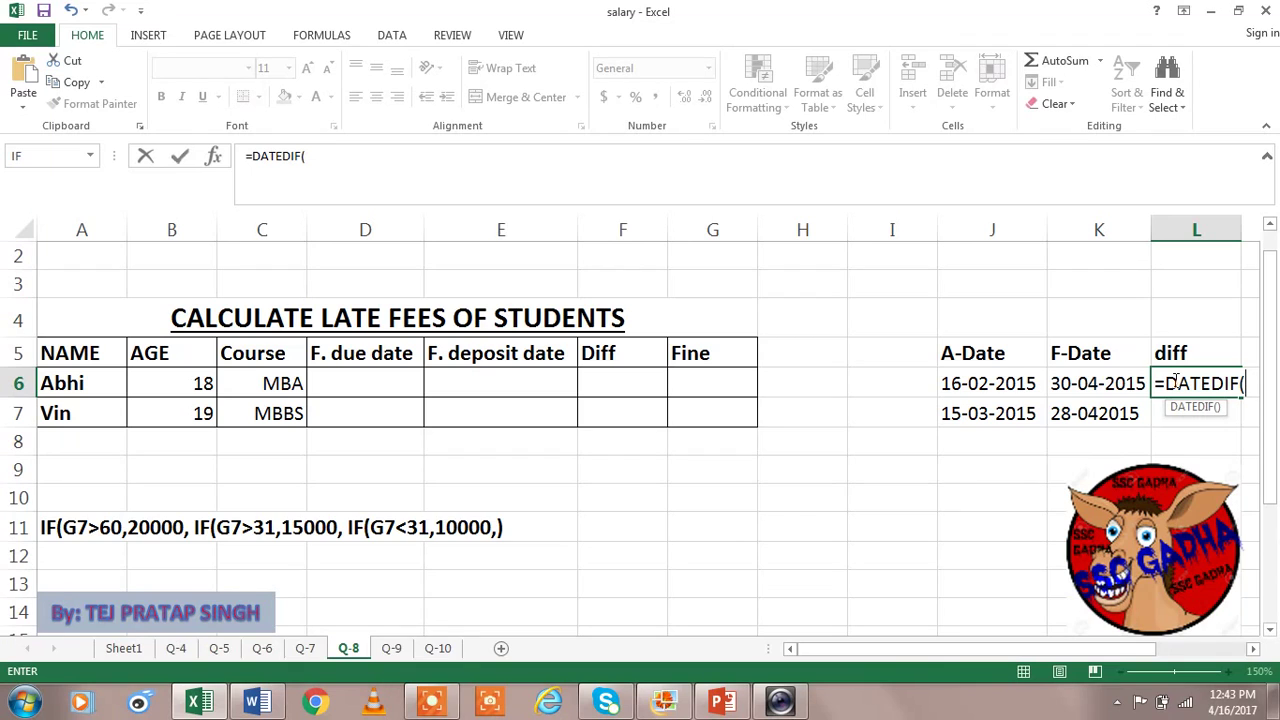
click(983, 383)
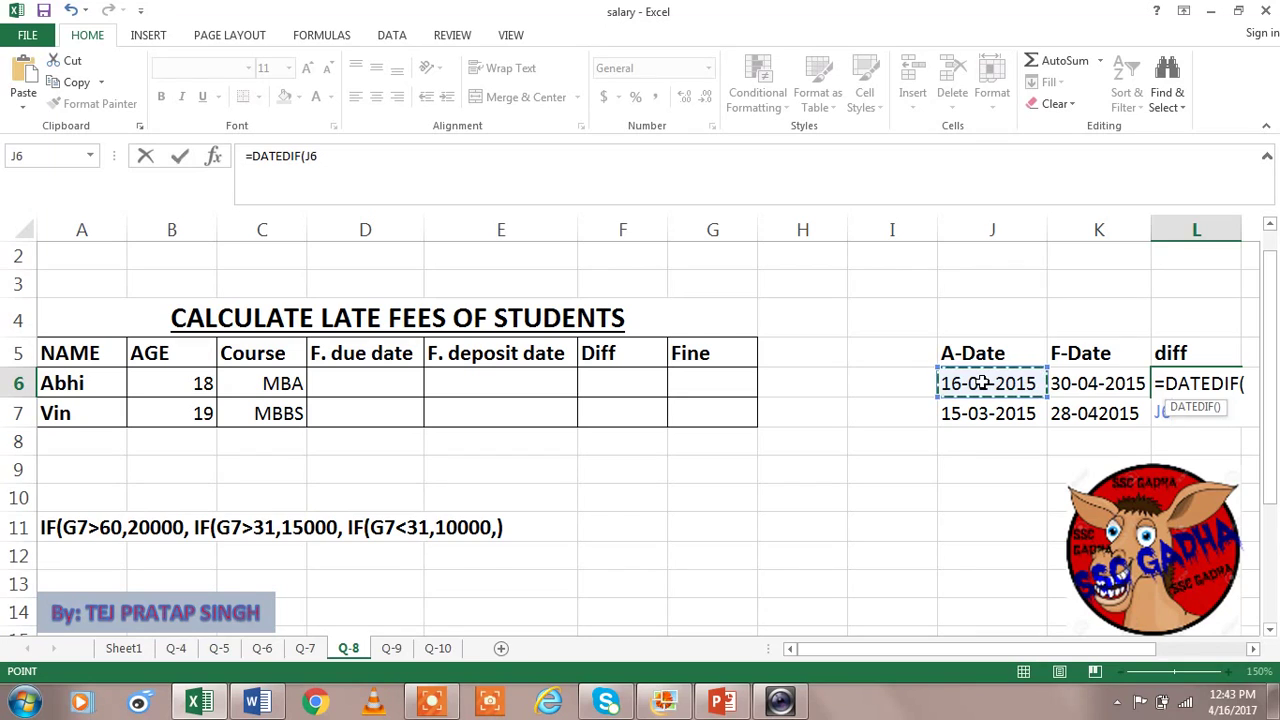
text(,)
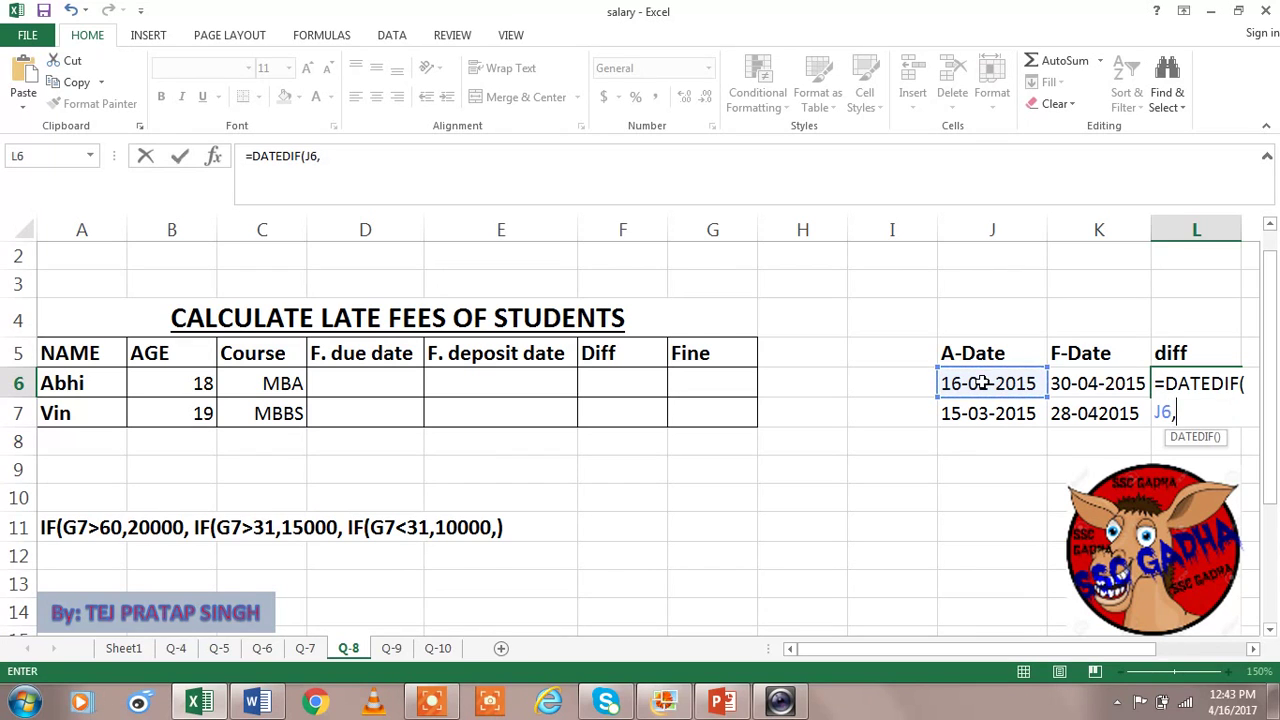
click(1093, 388)
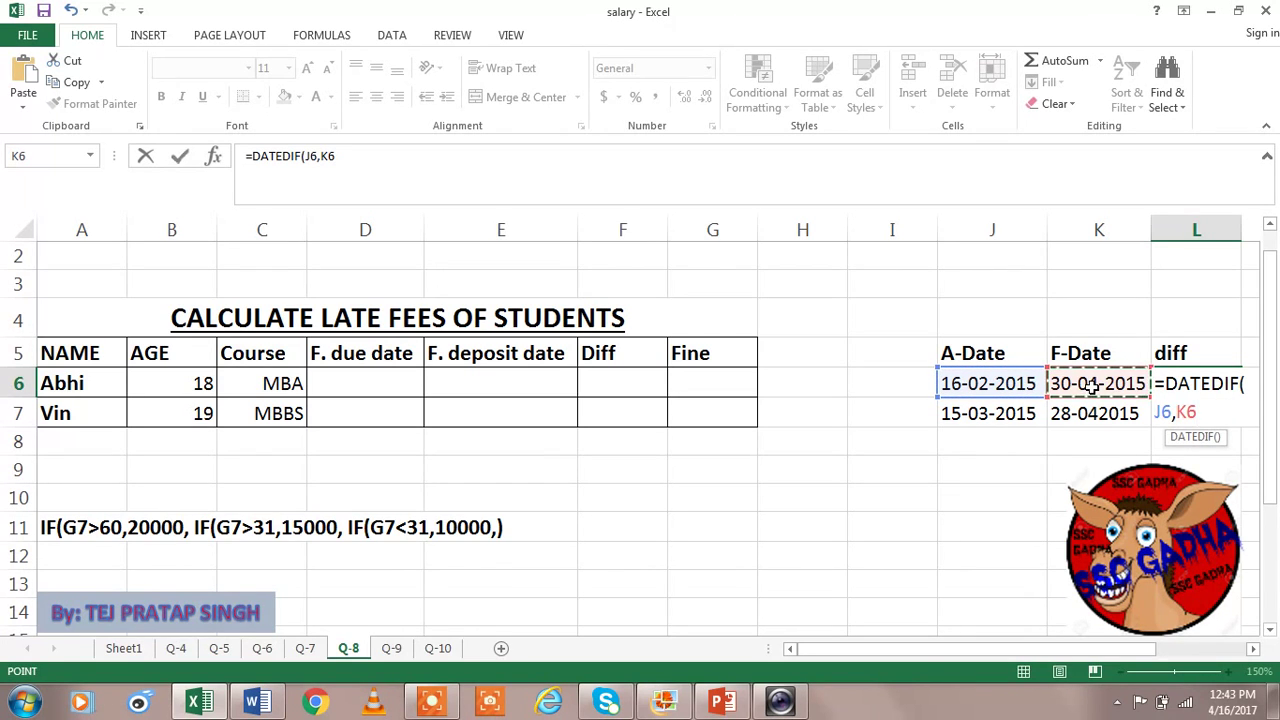
text(,")
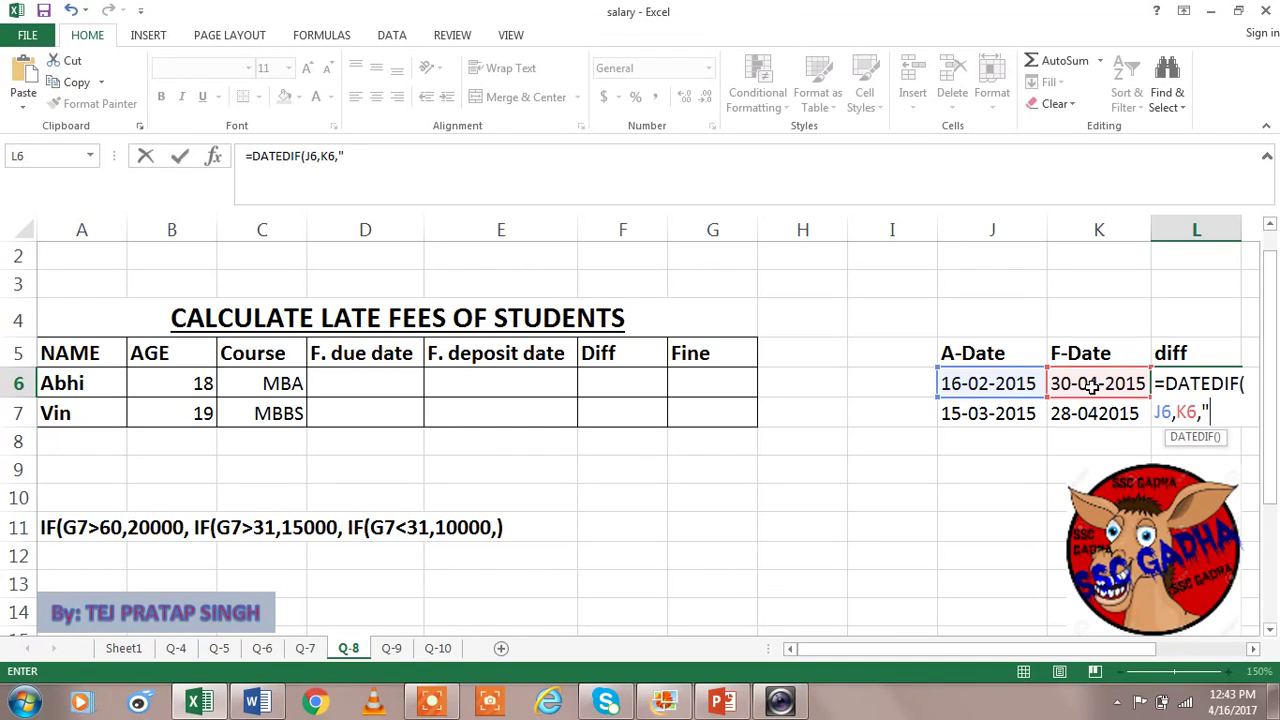
text(d"))
key(Return)
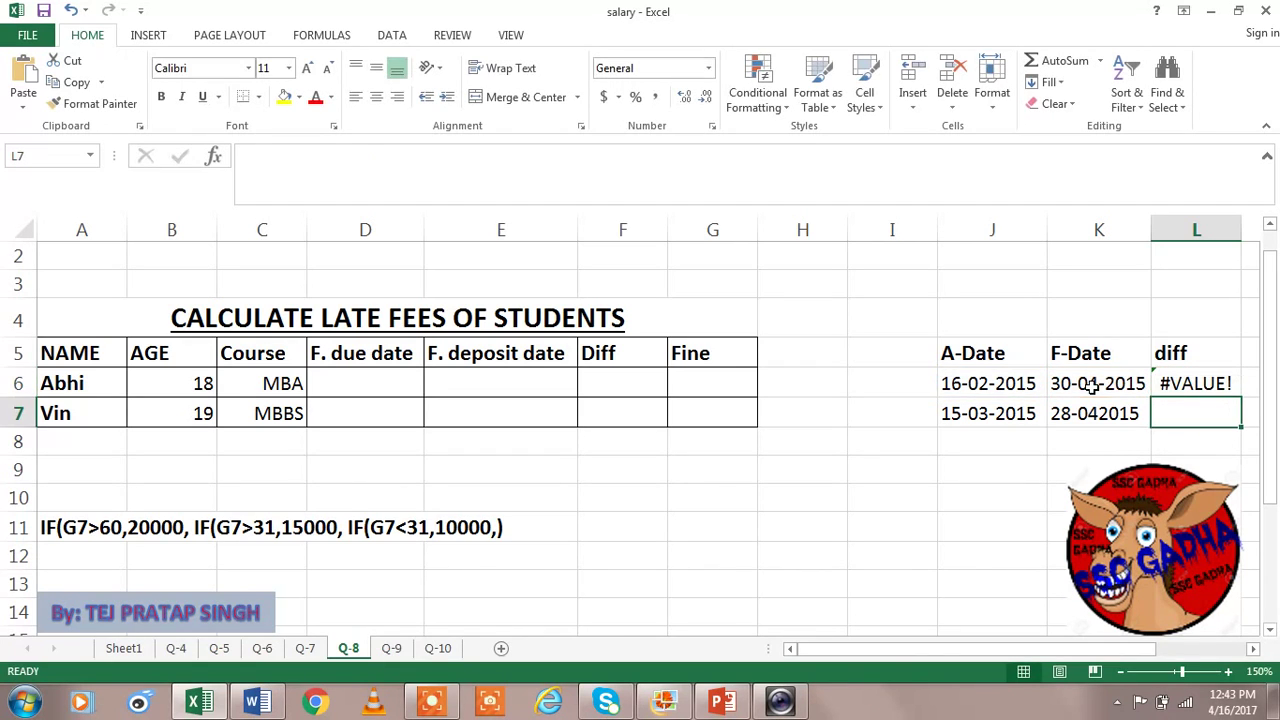
click(1196, 384)
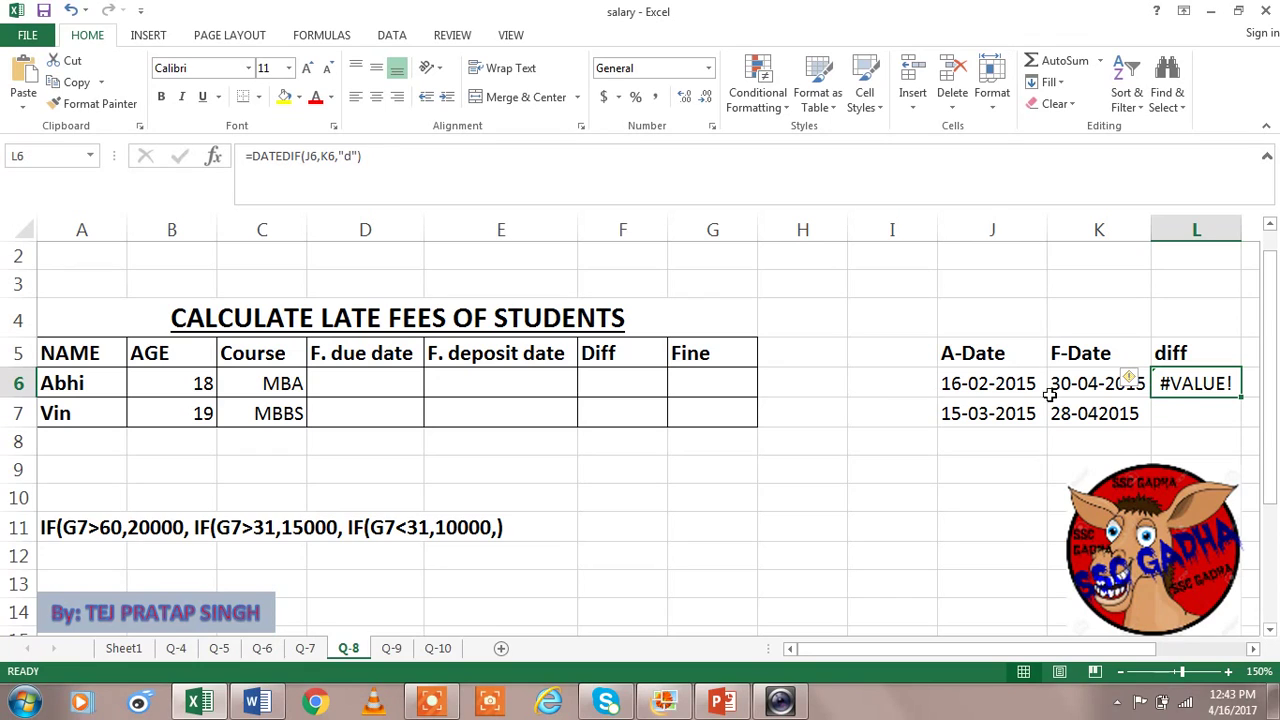
Step: Enter the first student's fee due date in D6 as 2/16/2015, based on the A-Date in J6
click(990, 378)
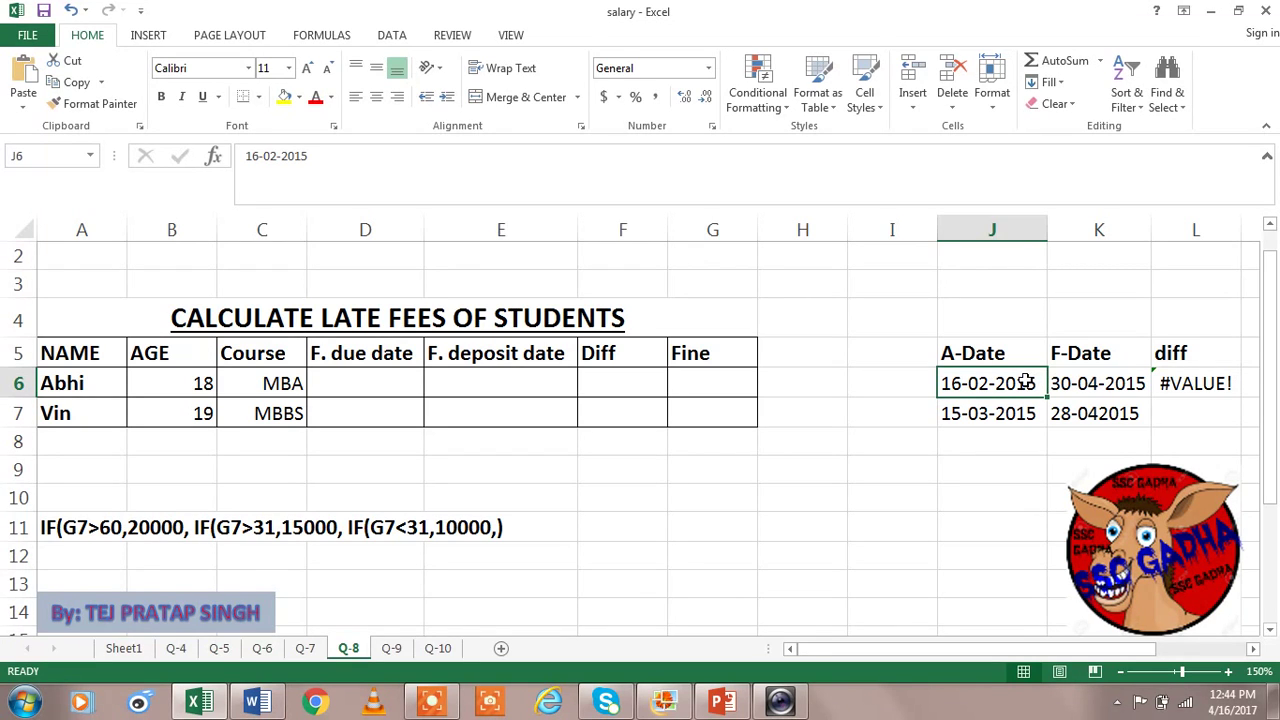
click(385, 373)
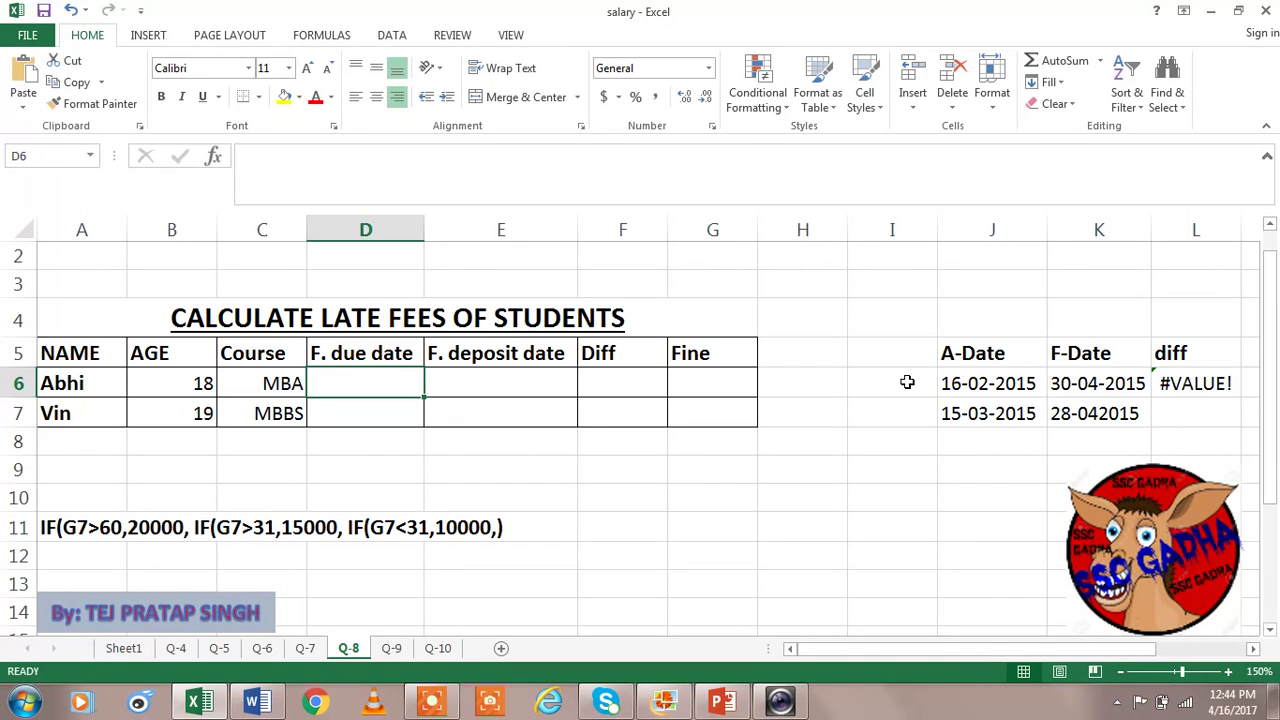
text(2)
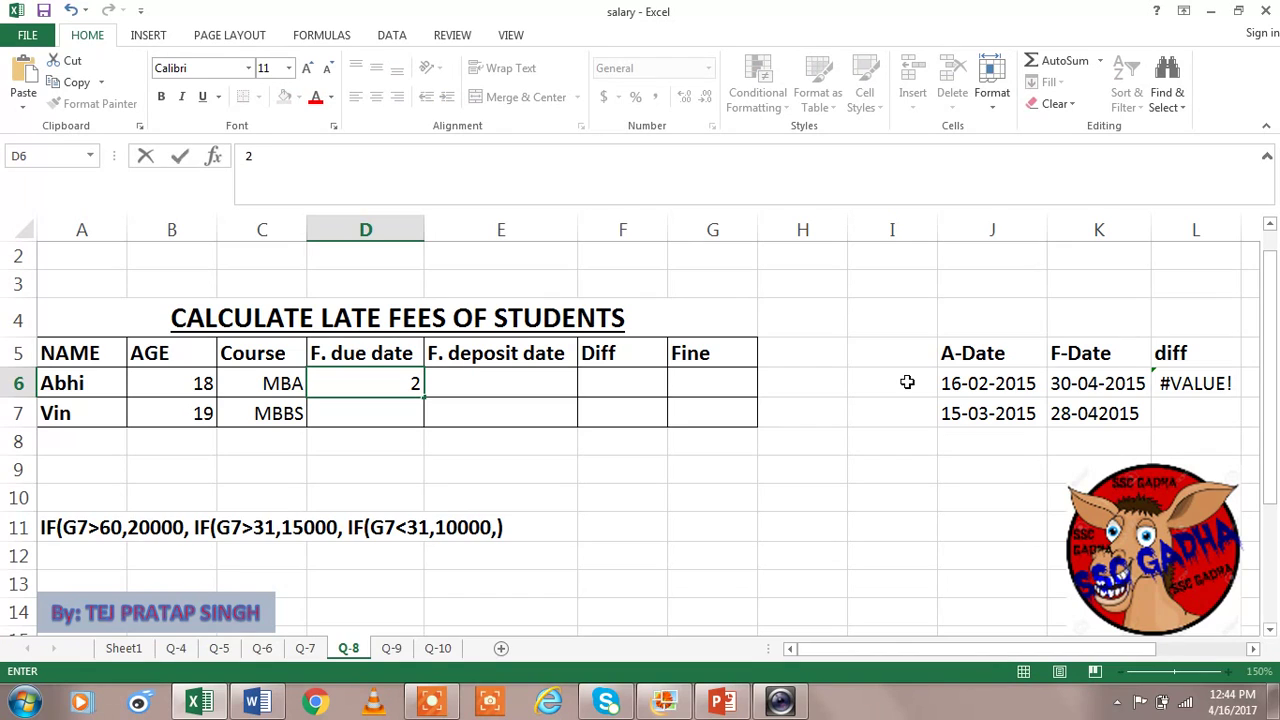
text(/16/2015)
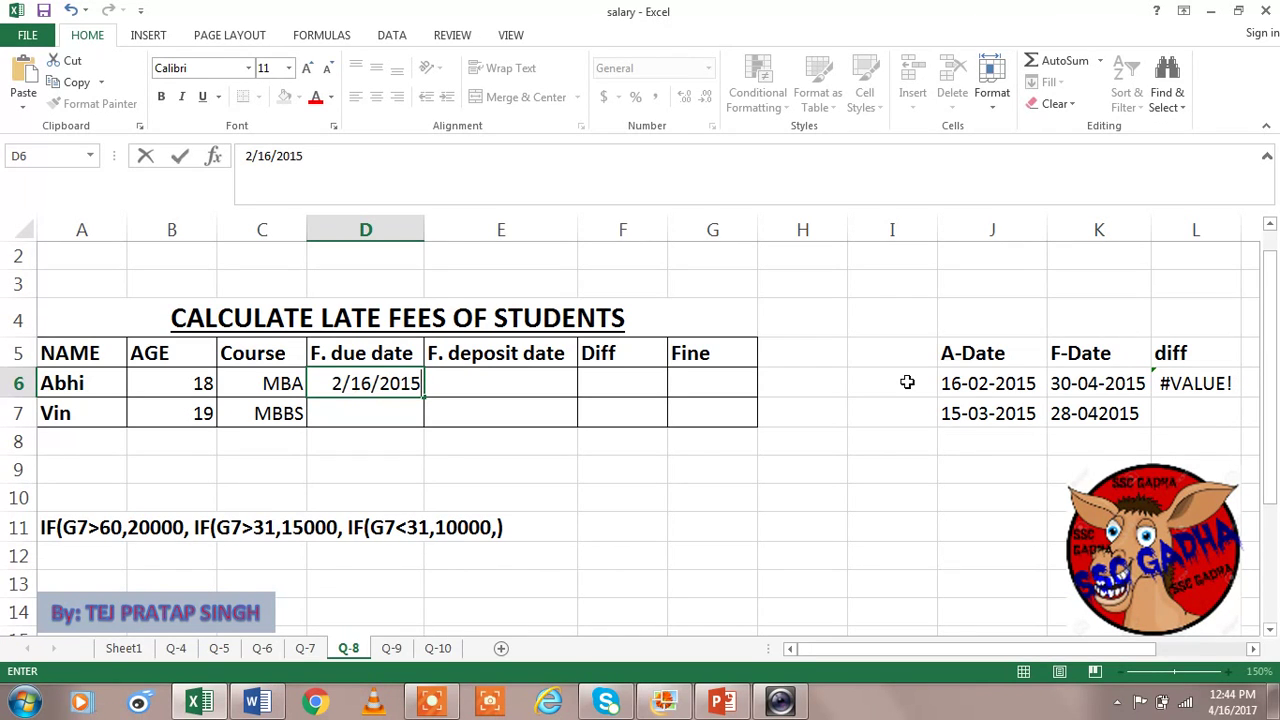
key(Return)
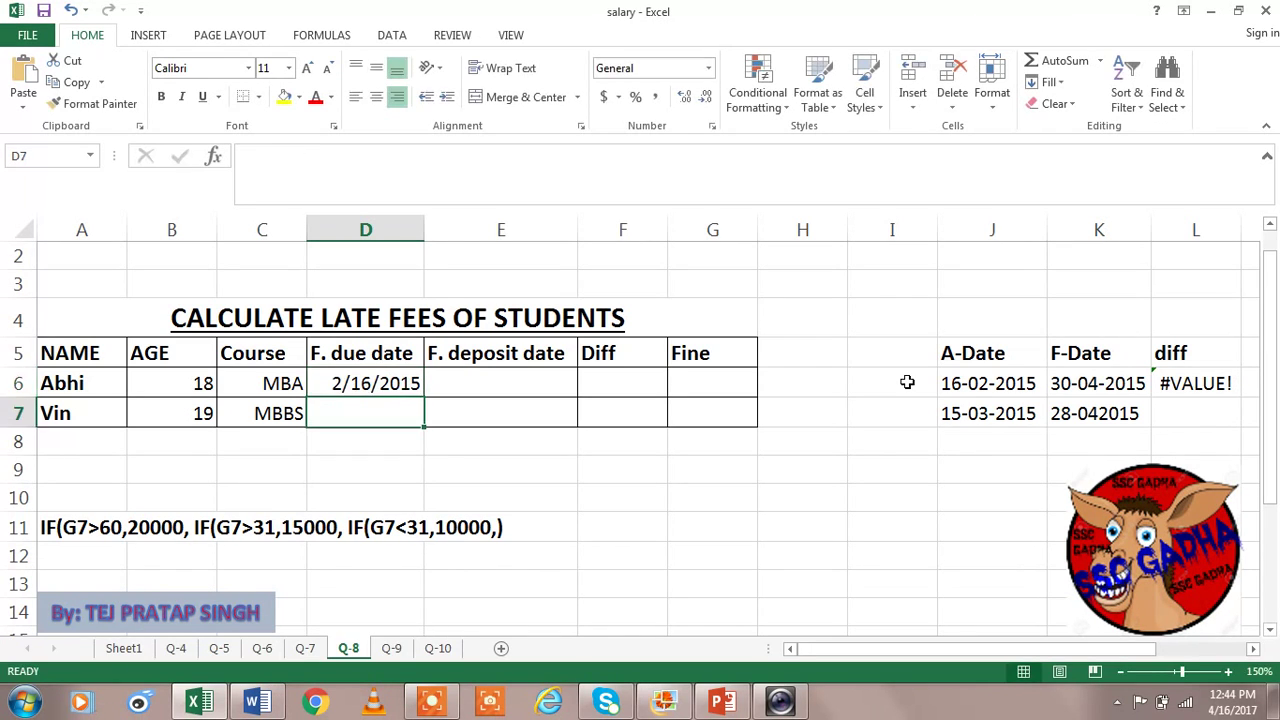
Step: Enter the first student's fee deposit date in E6 as 4/30/2015, based on the F-Date in K6
click(1083, 383)
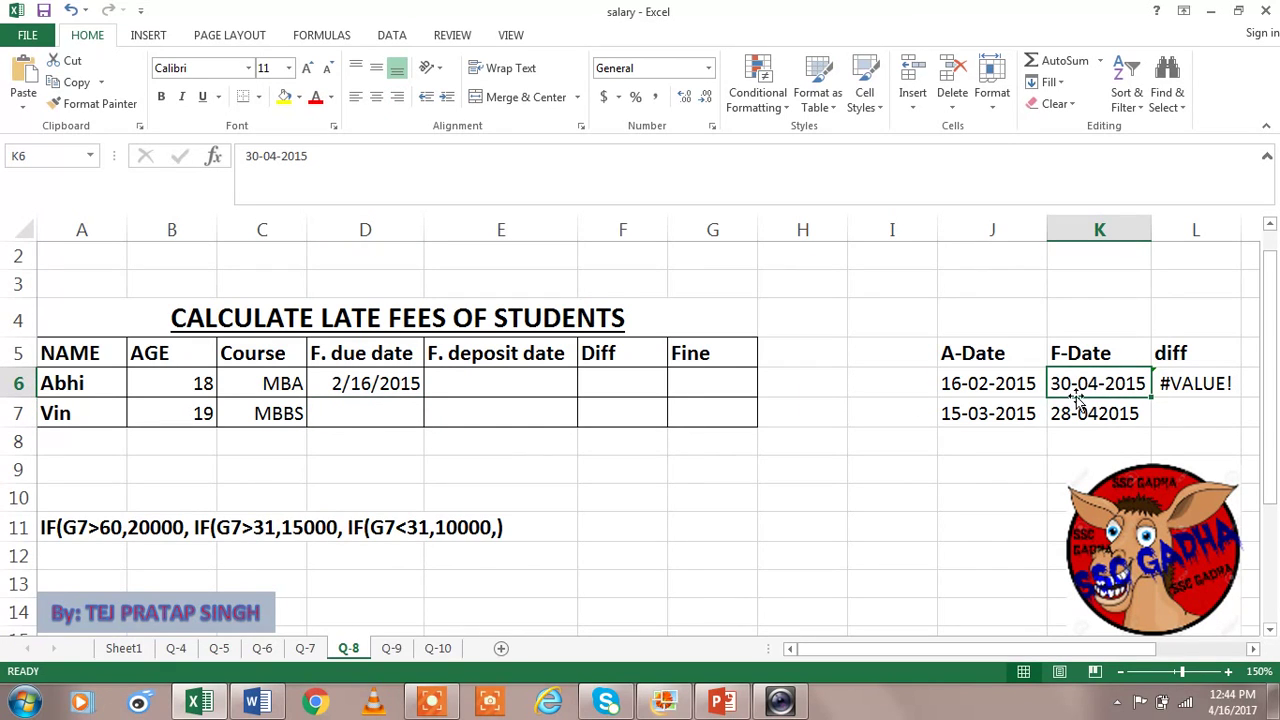
click(502, 388)
text(4)
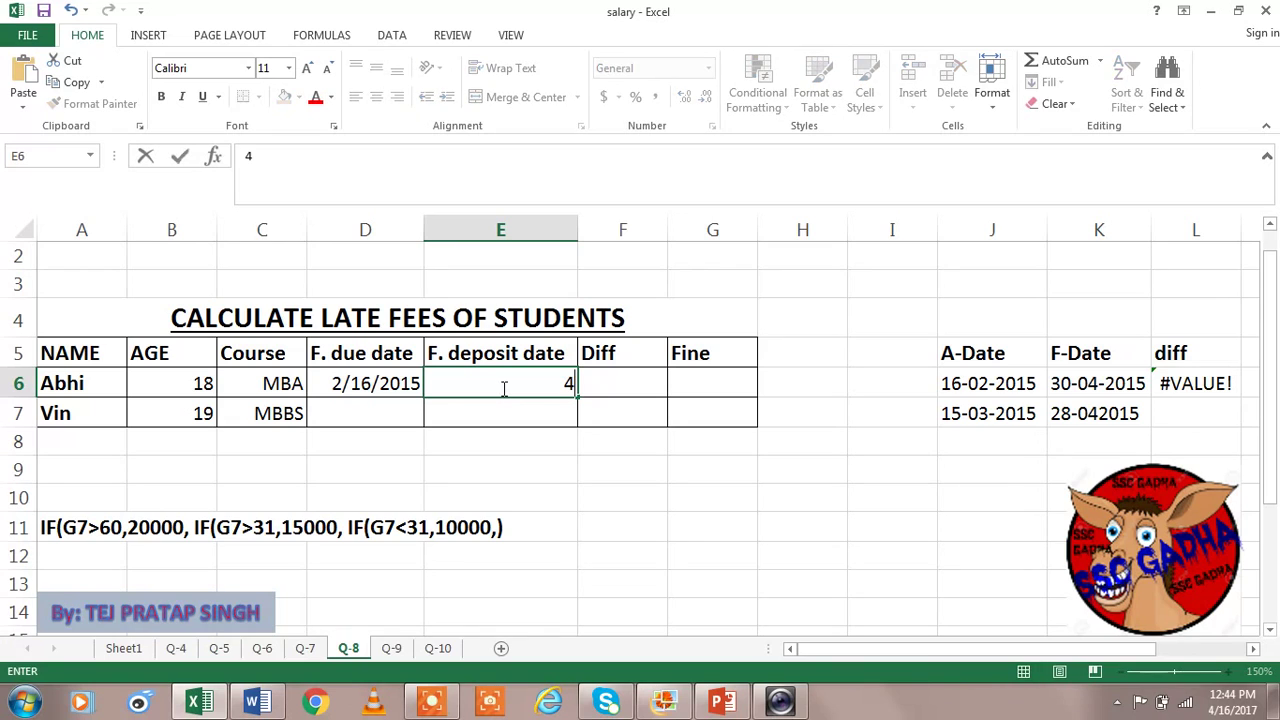
text(/30/2015)
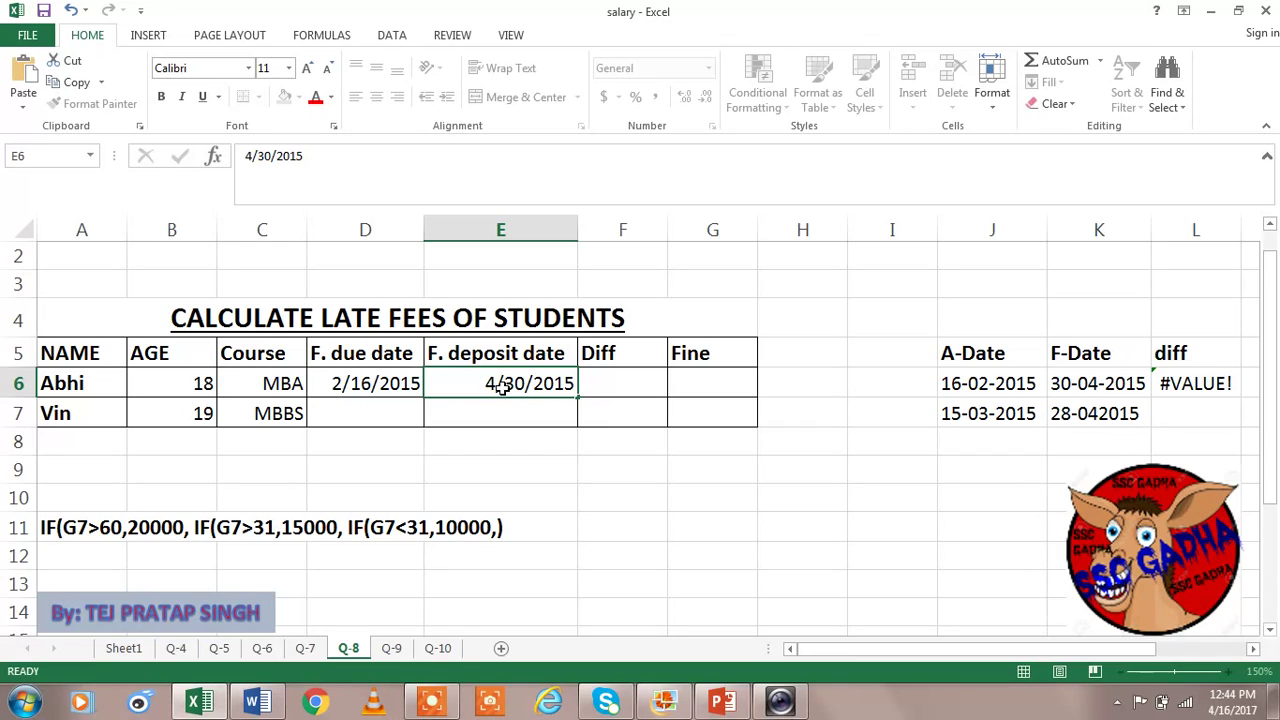
key(Return)
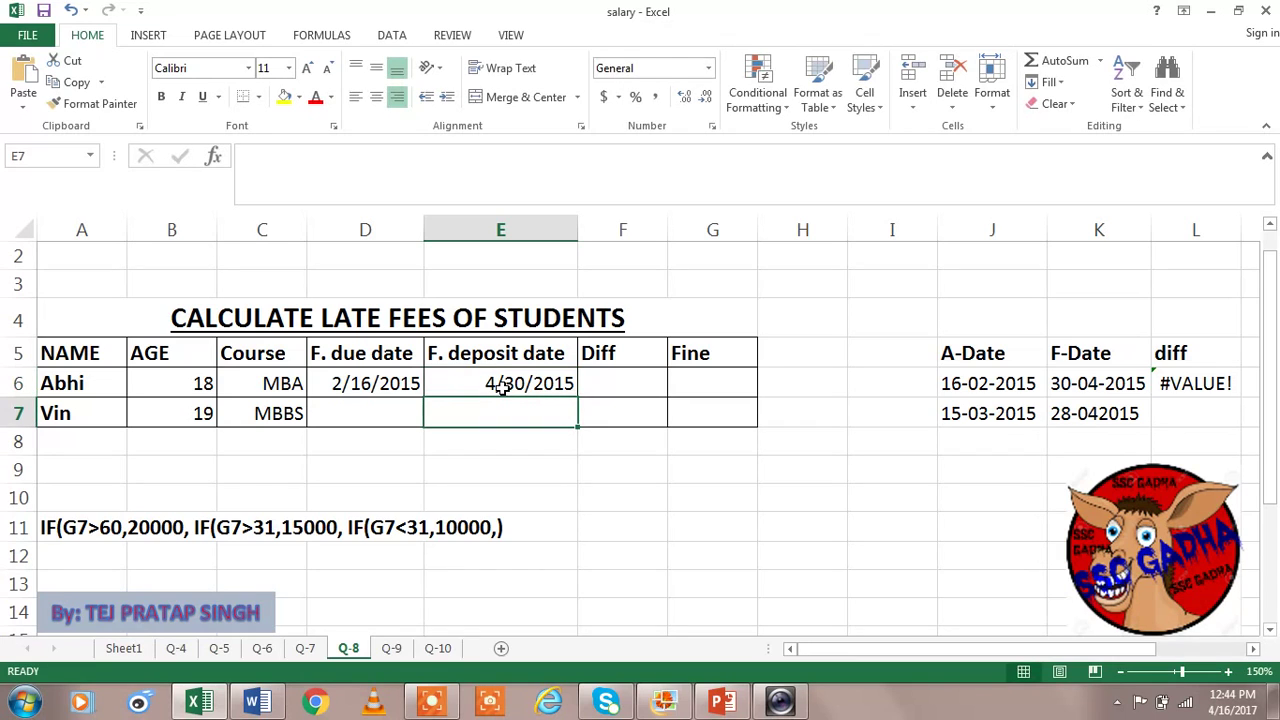
Step: Calculate the first student's delay in days in F6 with the formula =DATEDIF(D6,E6,"d")
click(627, 392)
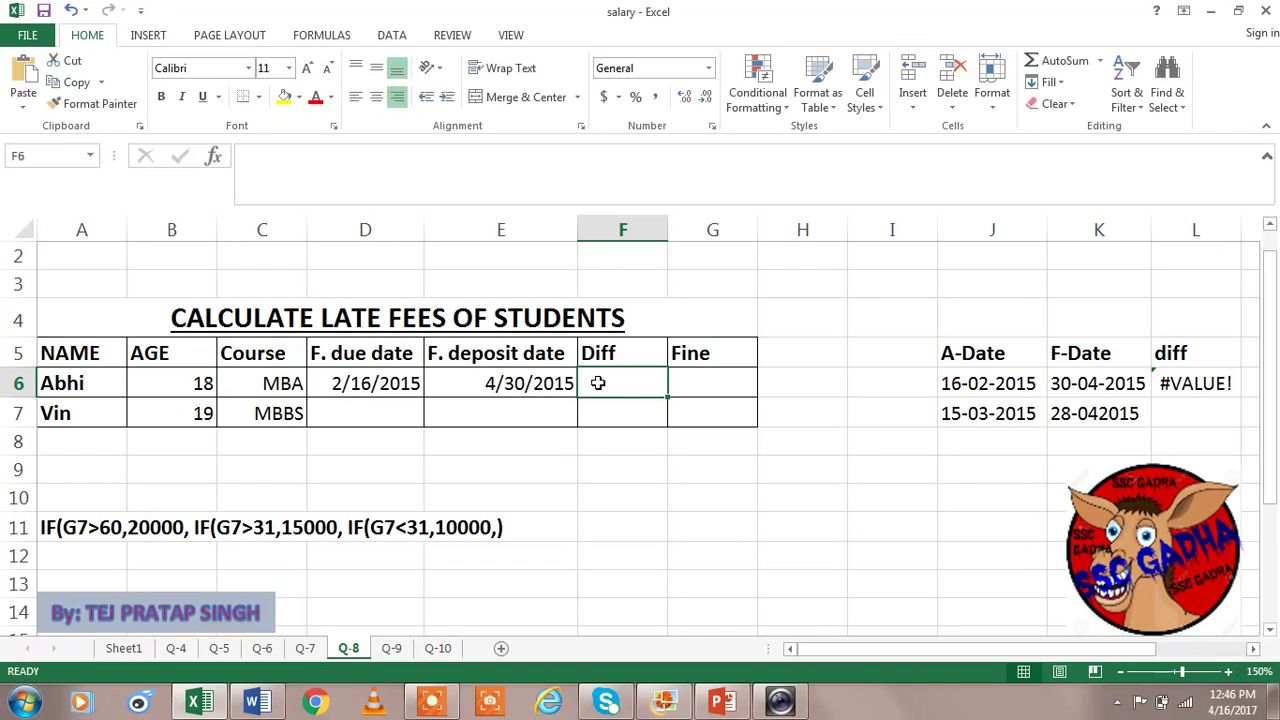
text(=)
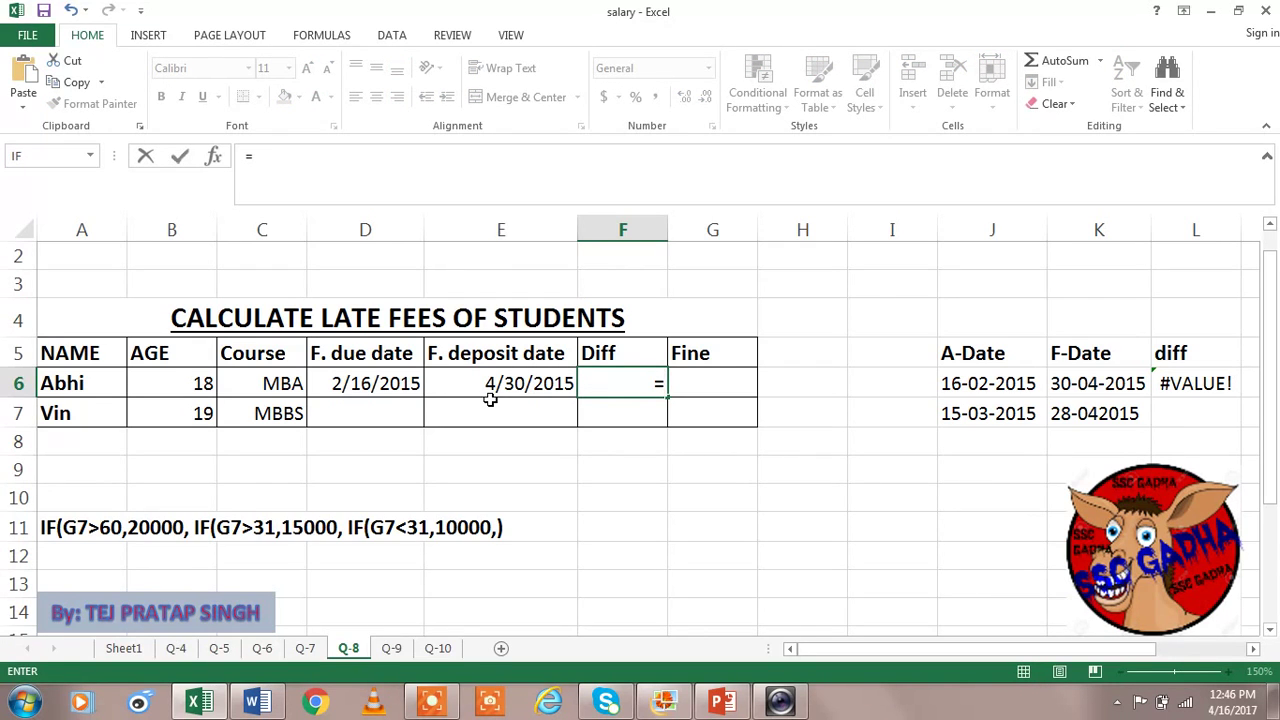
text(DAT)
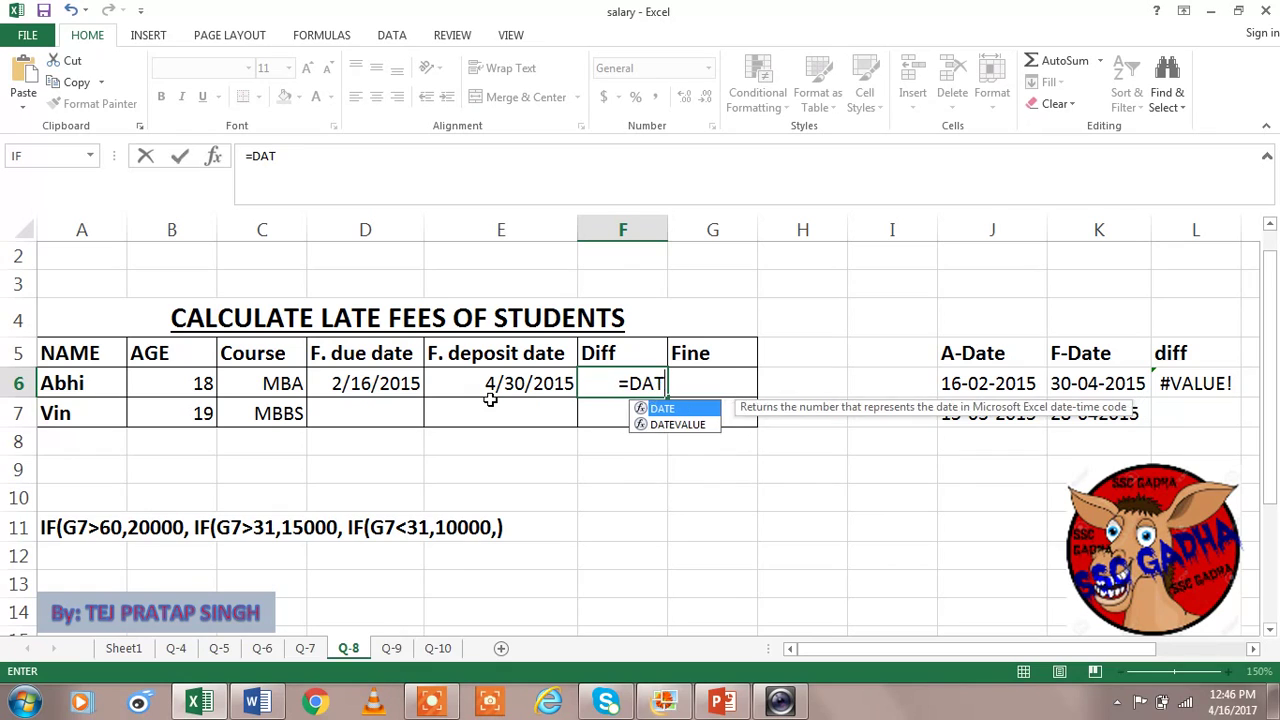
text(EDIF)
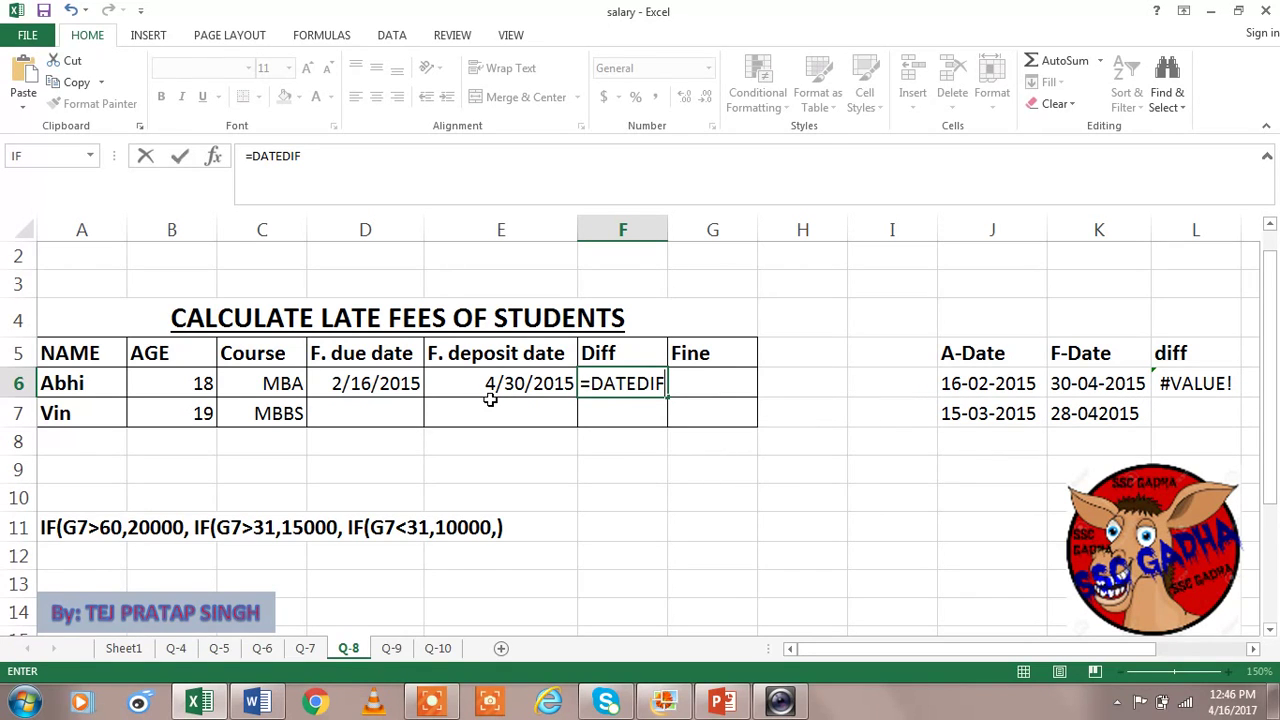
text(()
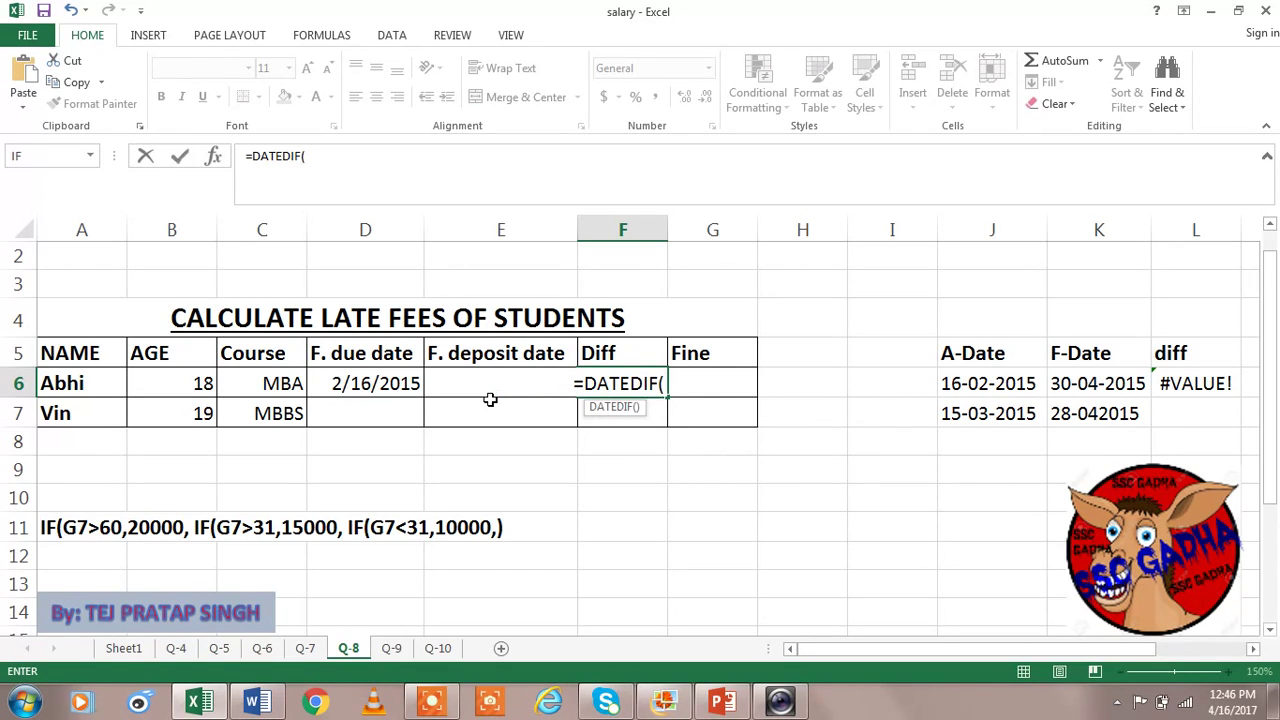
click(386, 387)
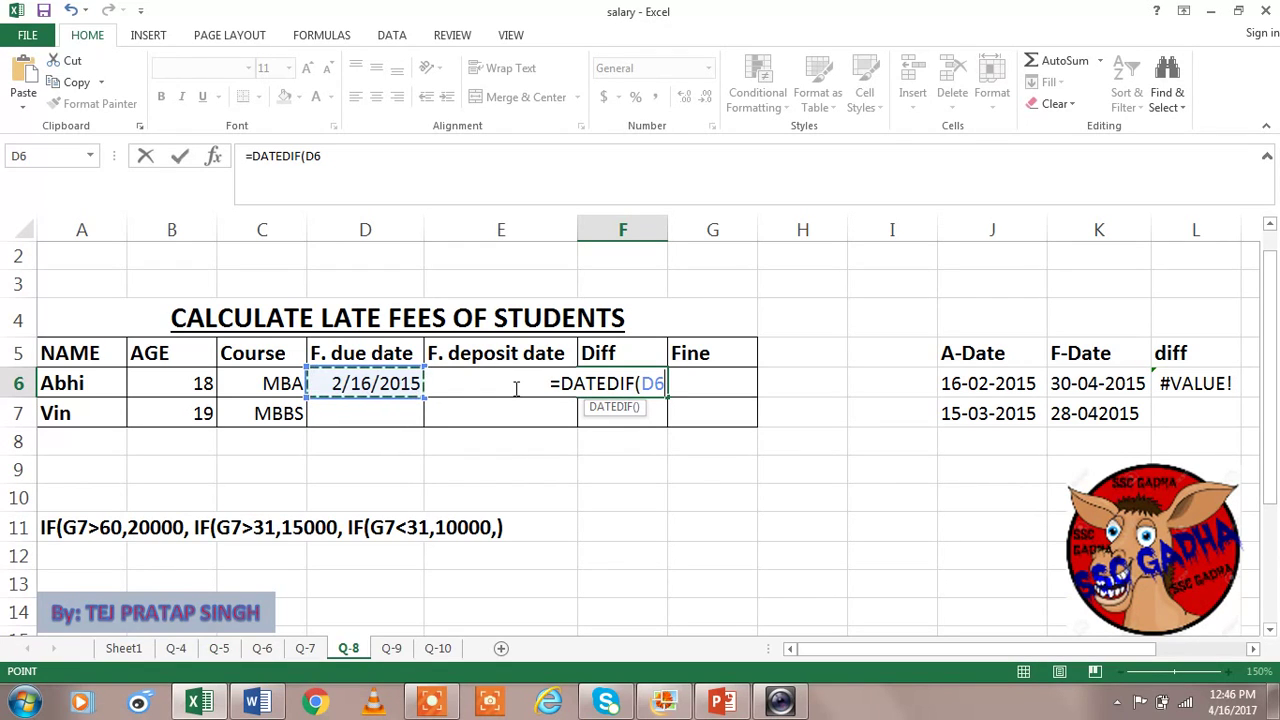
text(,)
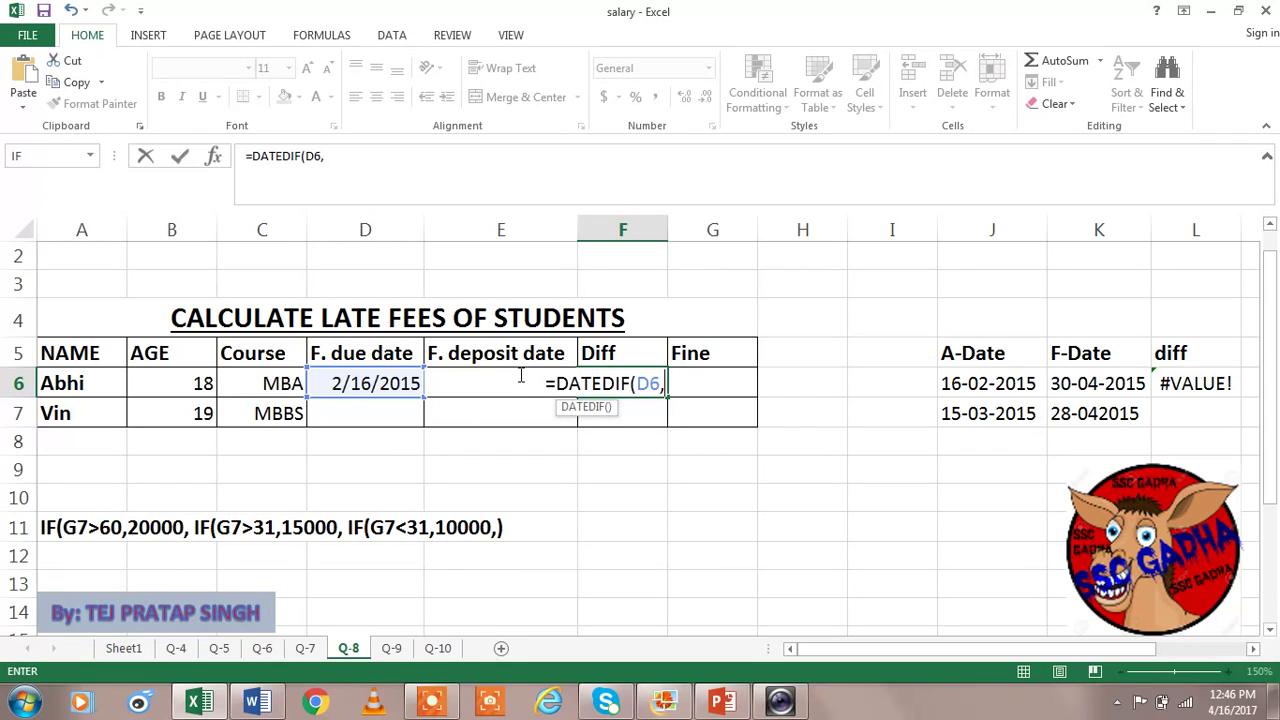
text(E)
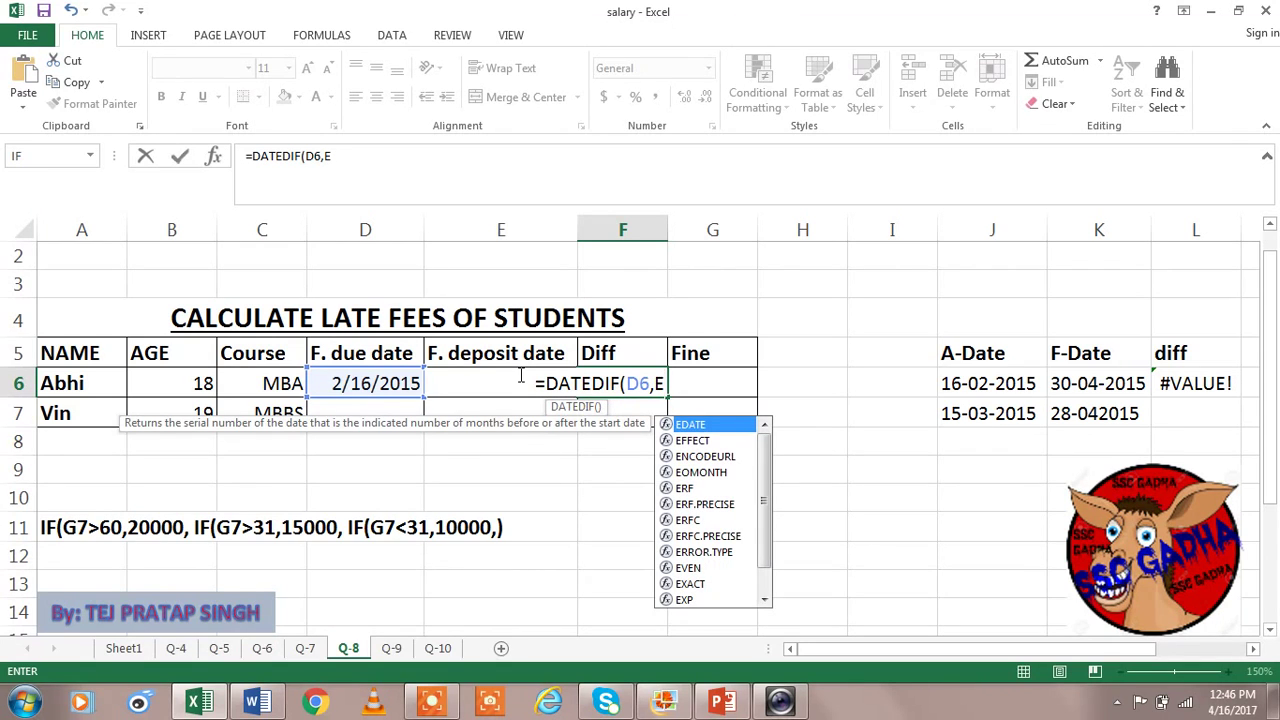
text(6)
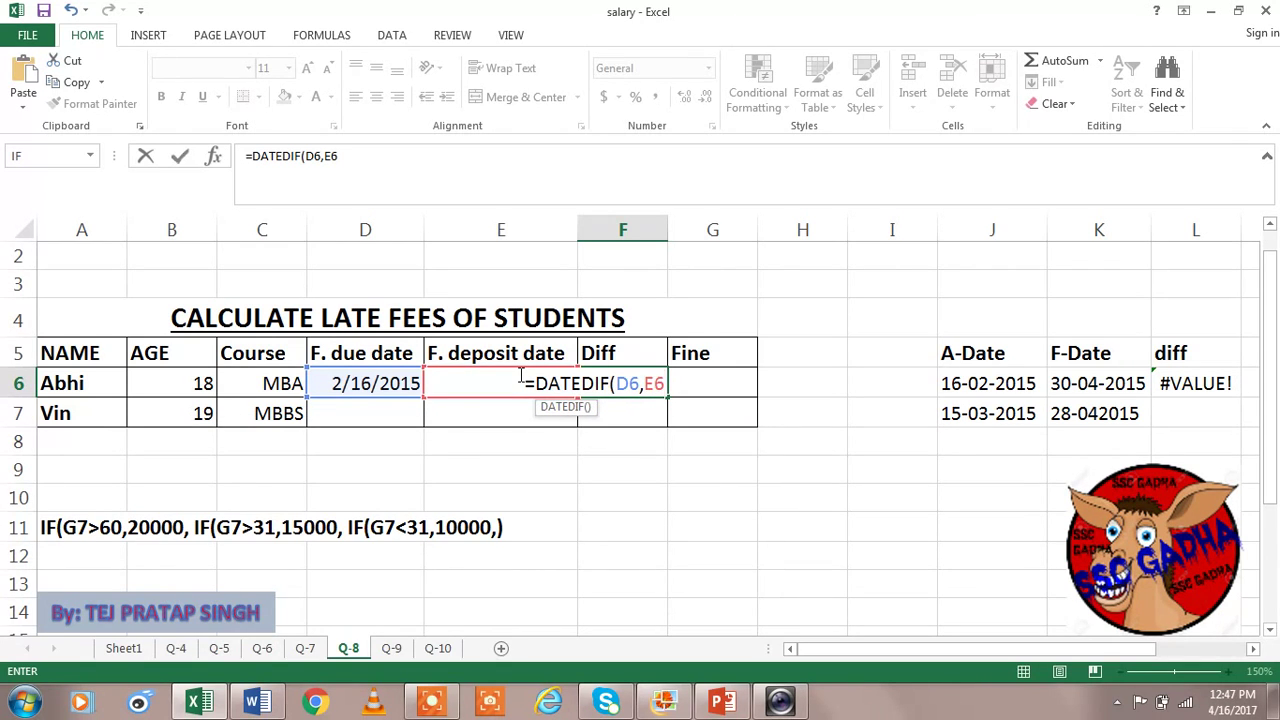
text(,)
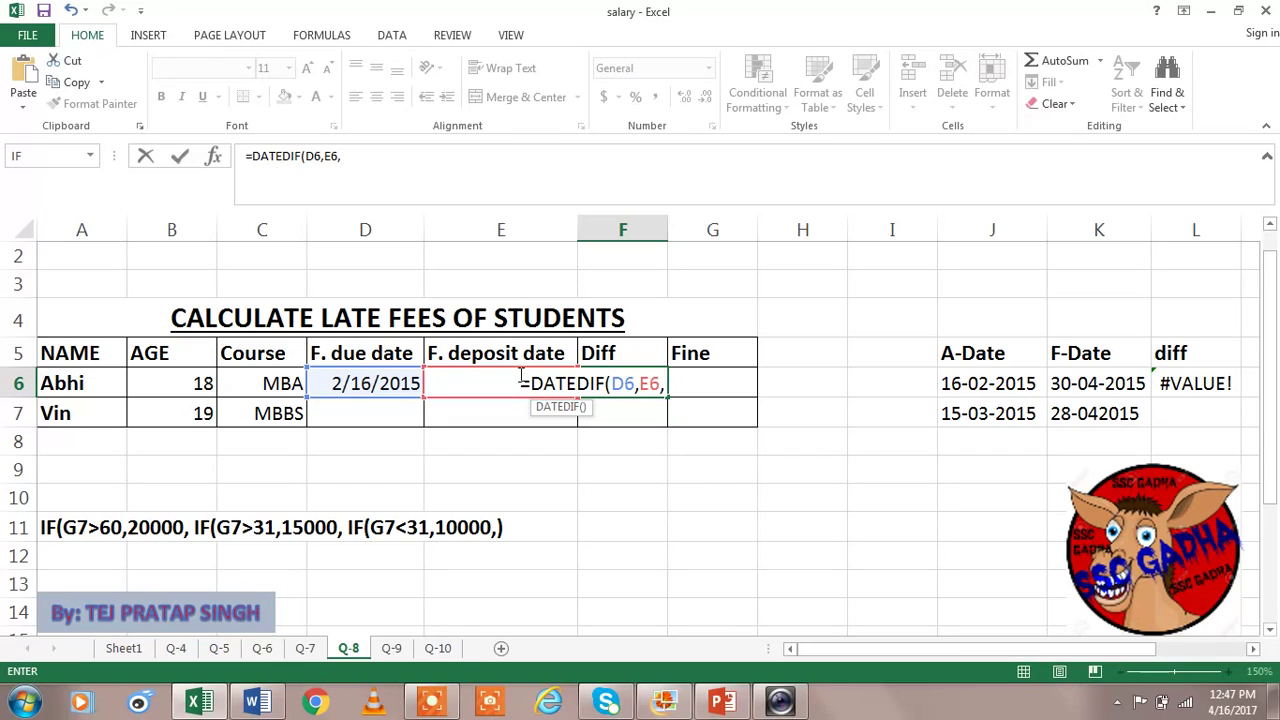
text(")
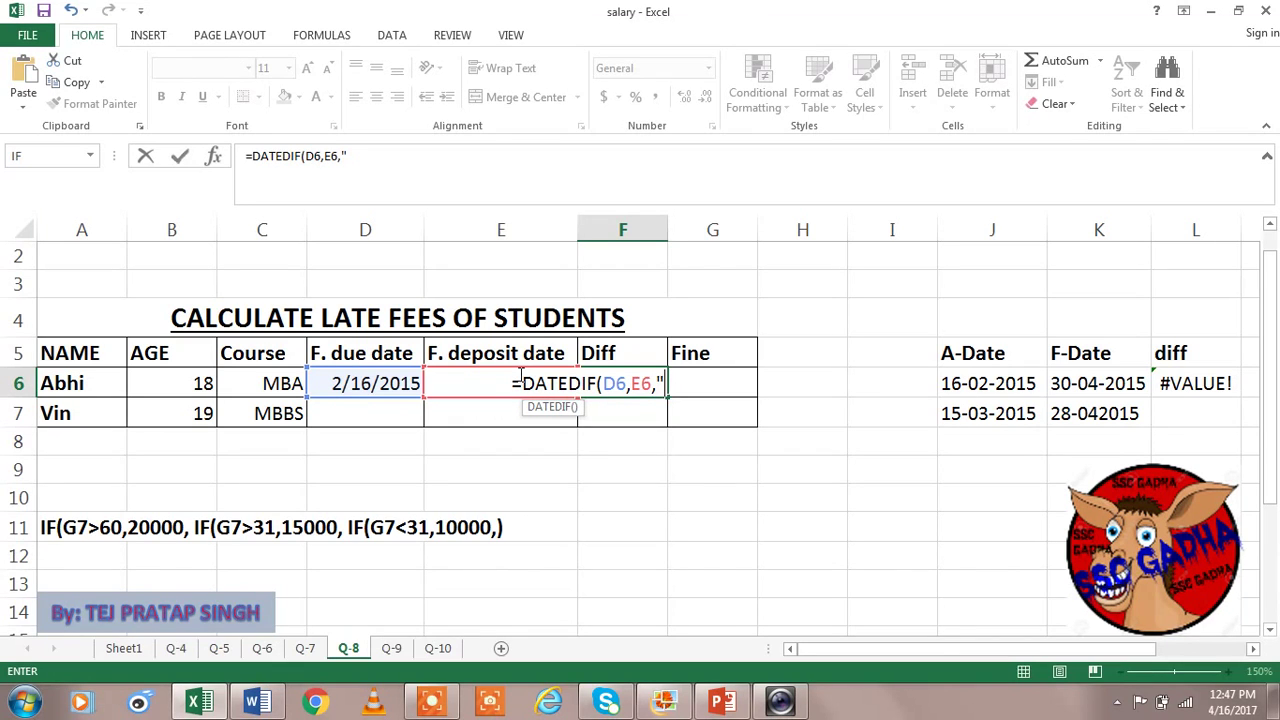
text(d")
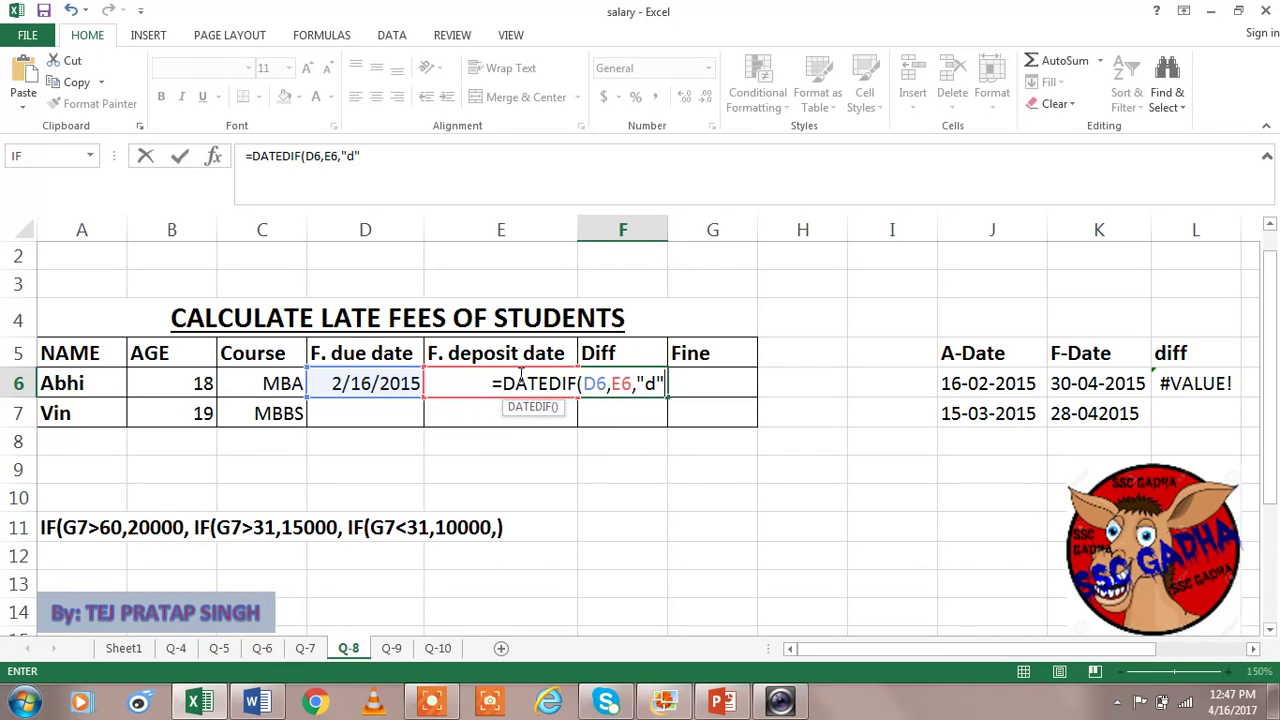
text())
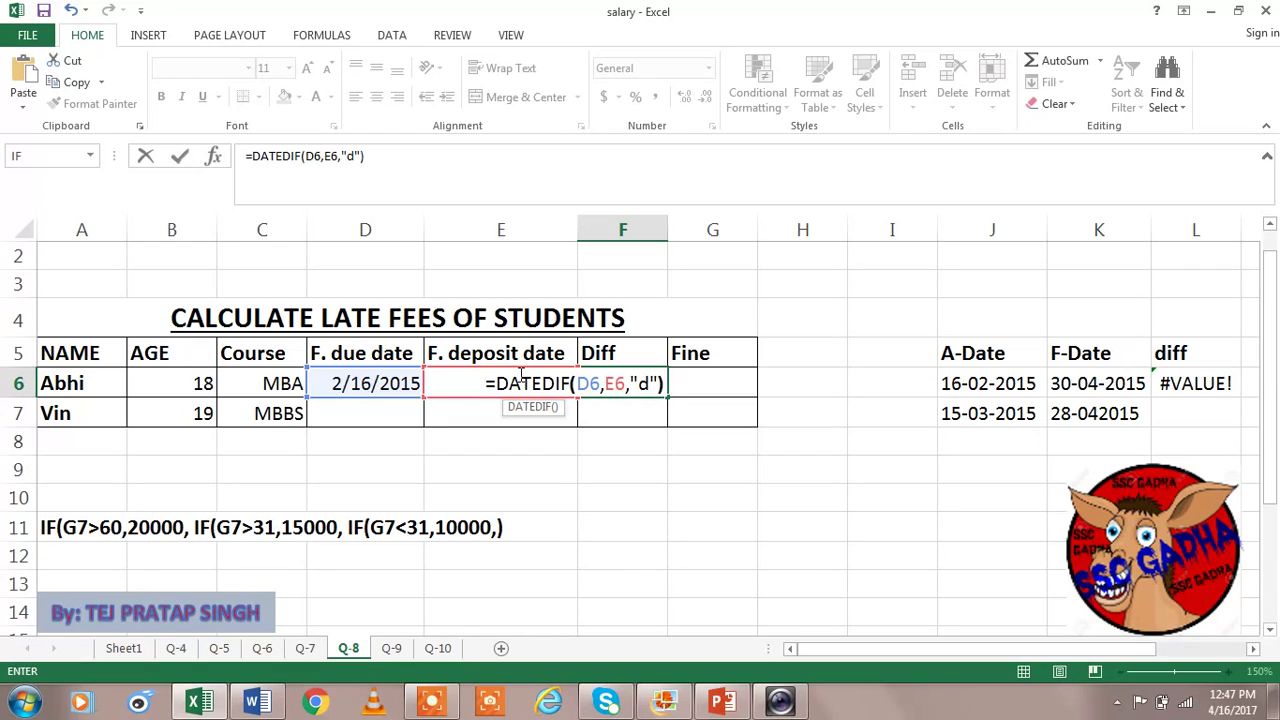
key(ctrl+Return)
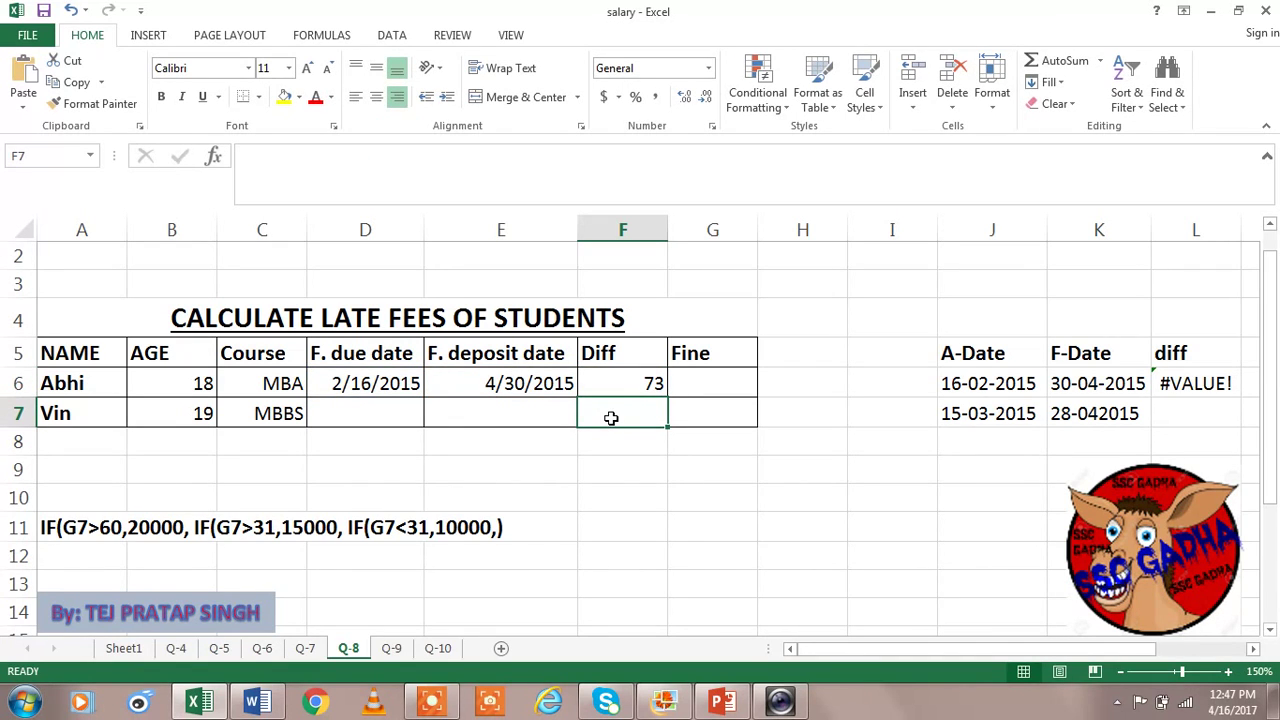
click(478, 386)
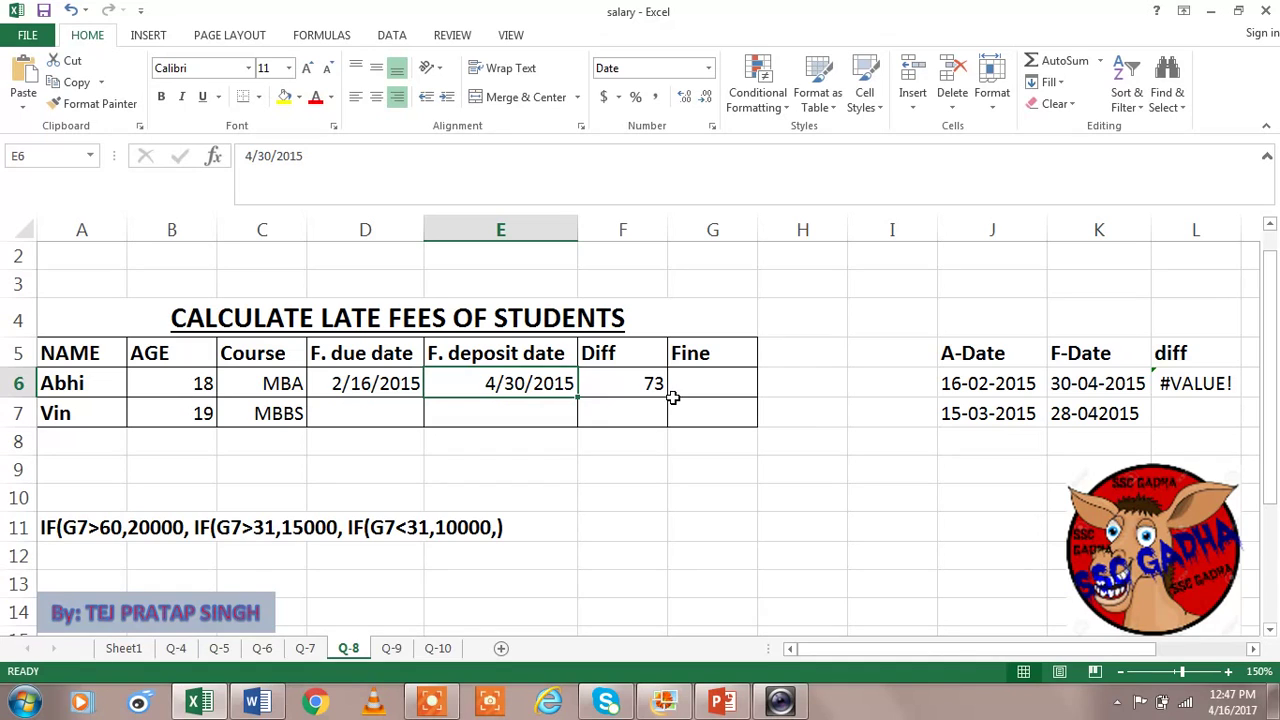
Step: Try the Long Date format on the first student's due date in D6, and return the cell to Short Date
click(975, 415)
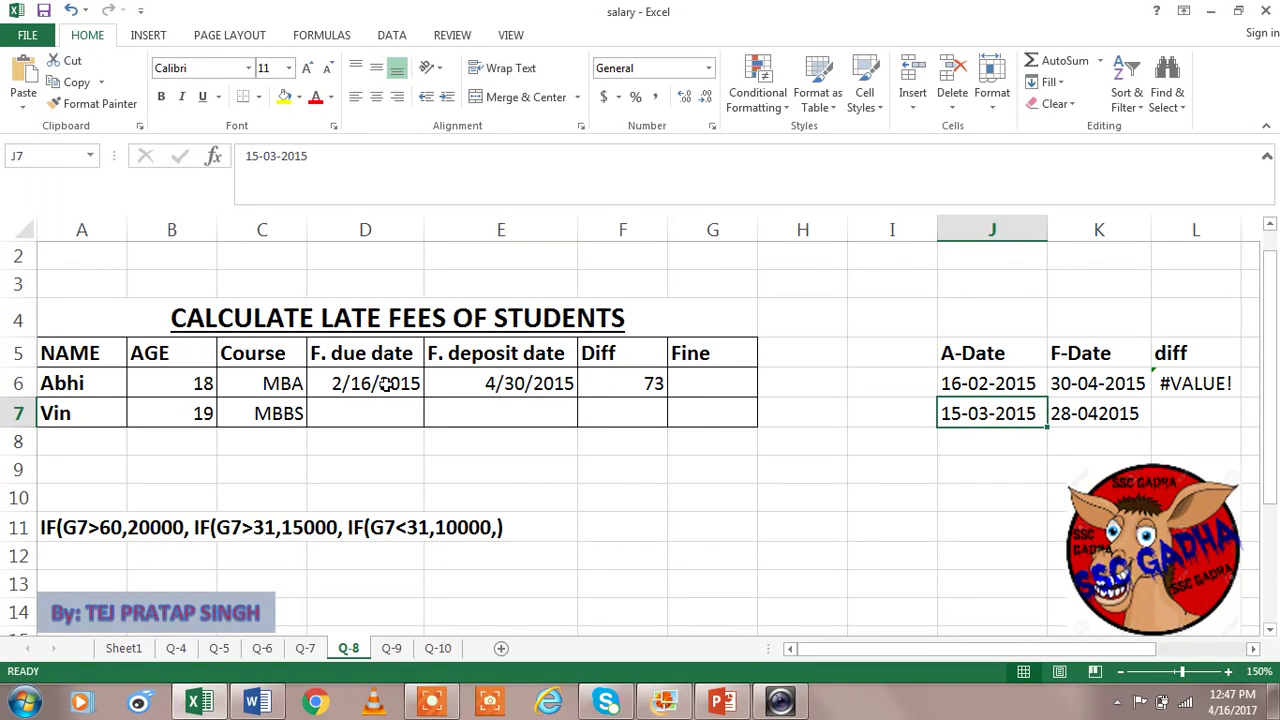
click(373, 413)
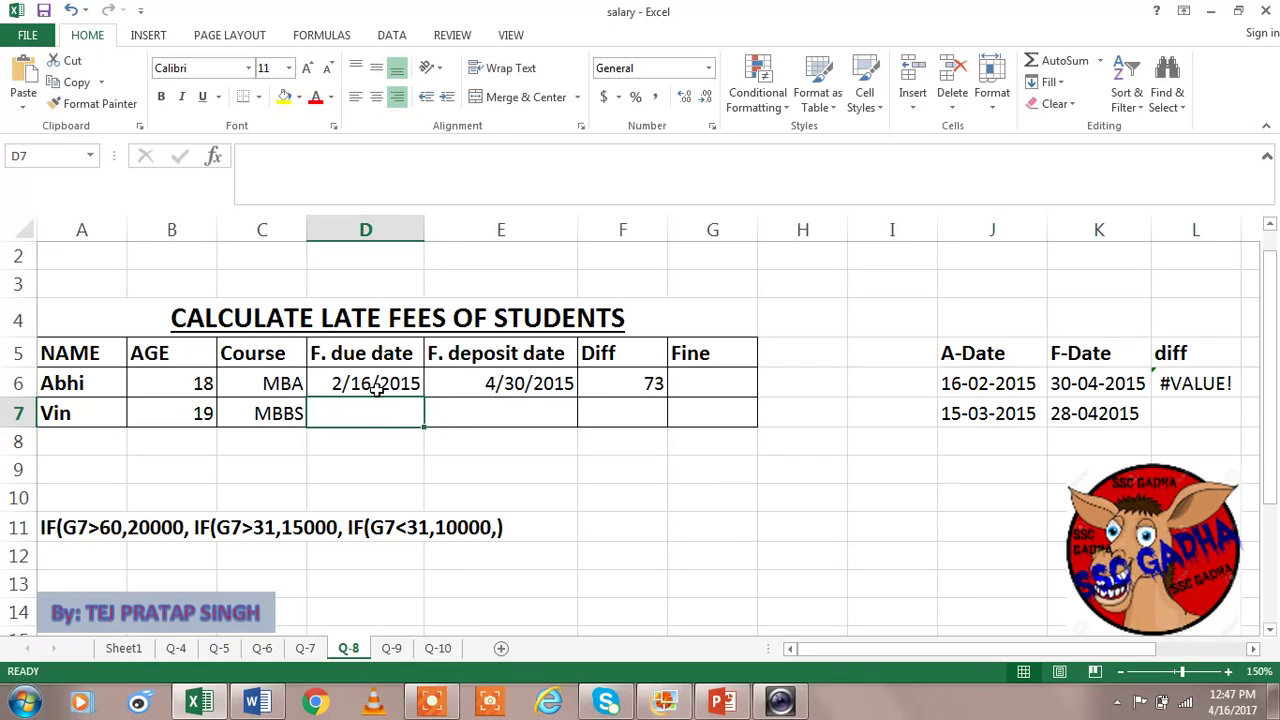
click(378, 380)
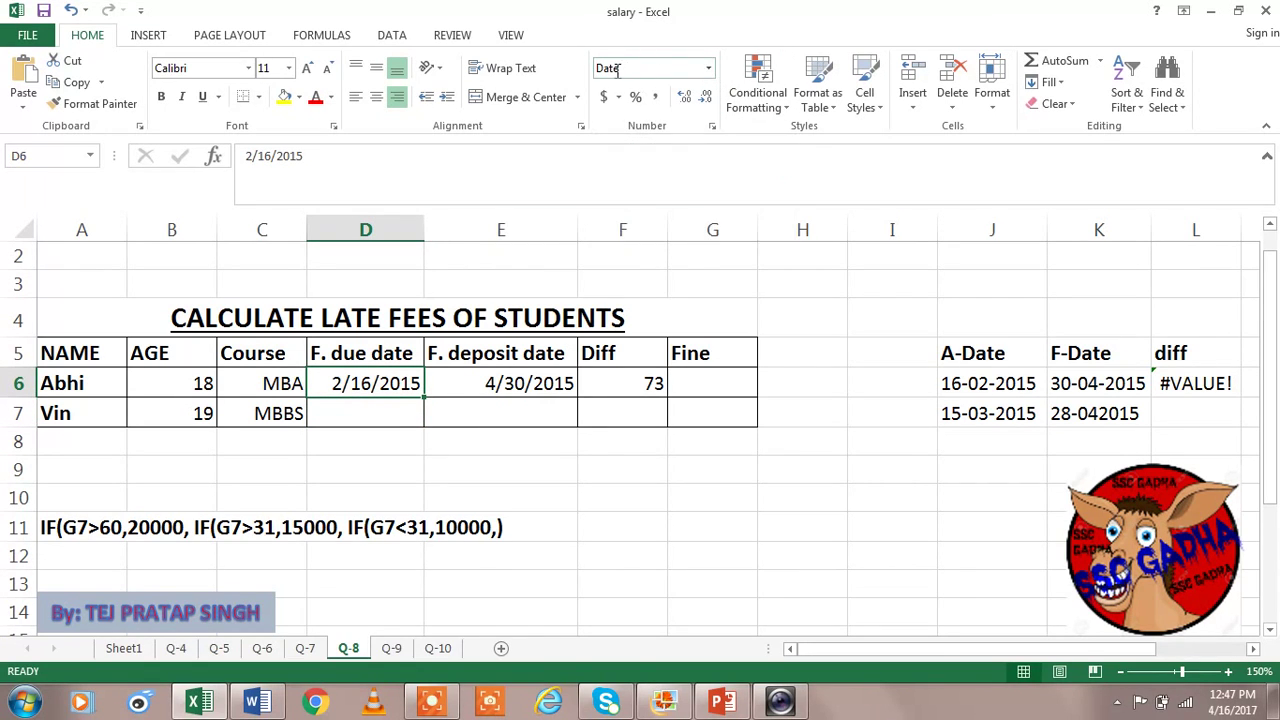
click(710, 68)
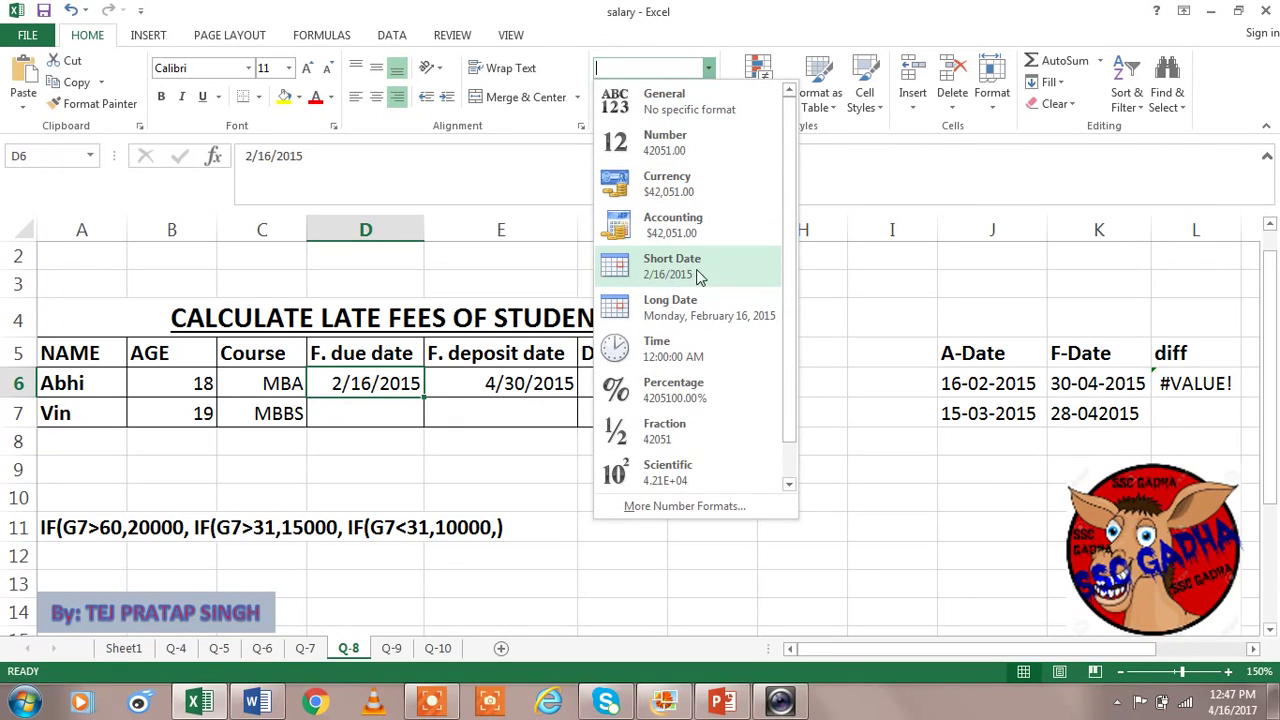
click(714, 314)
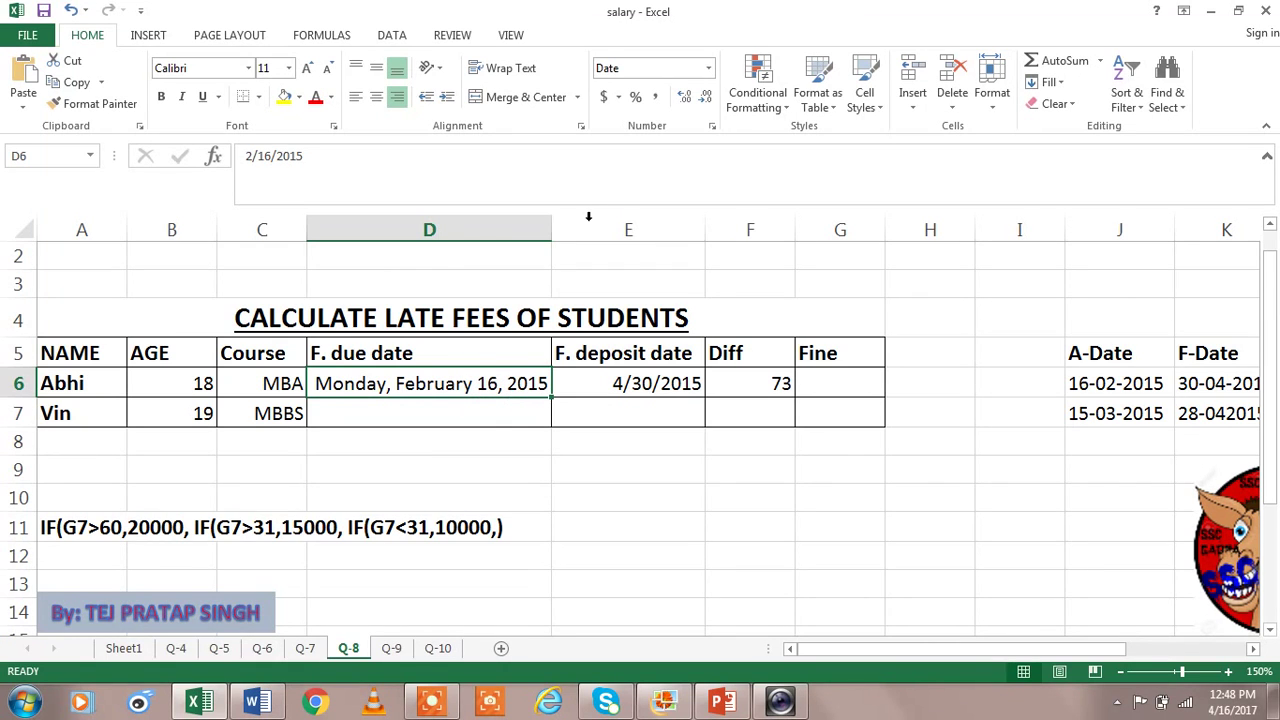
click(710, 68)
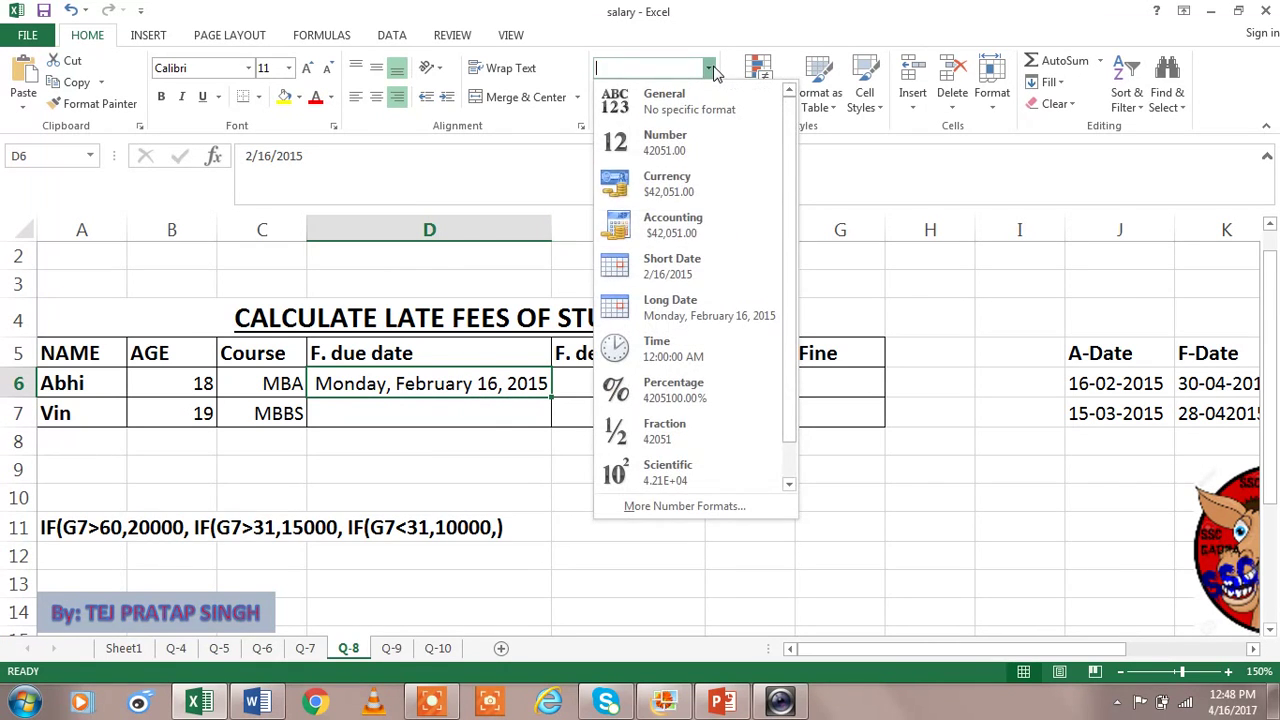
click(694, 272)
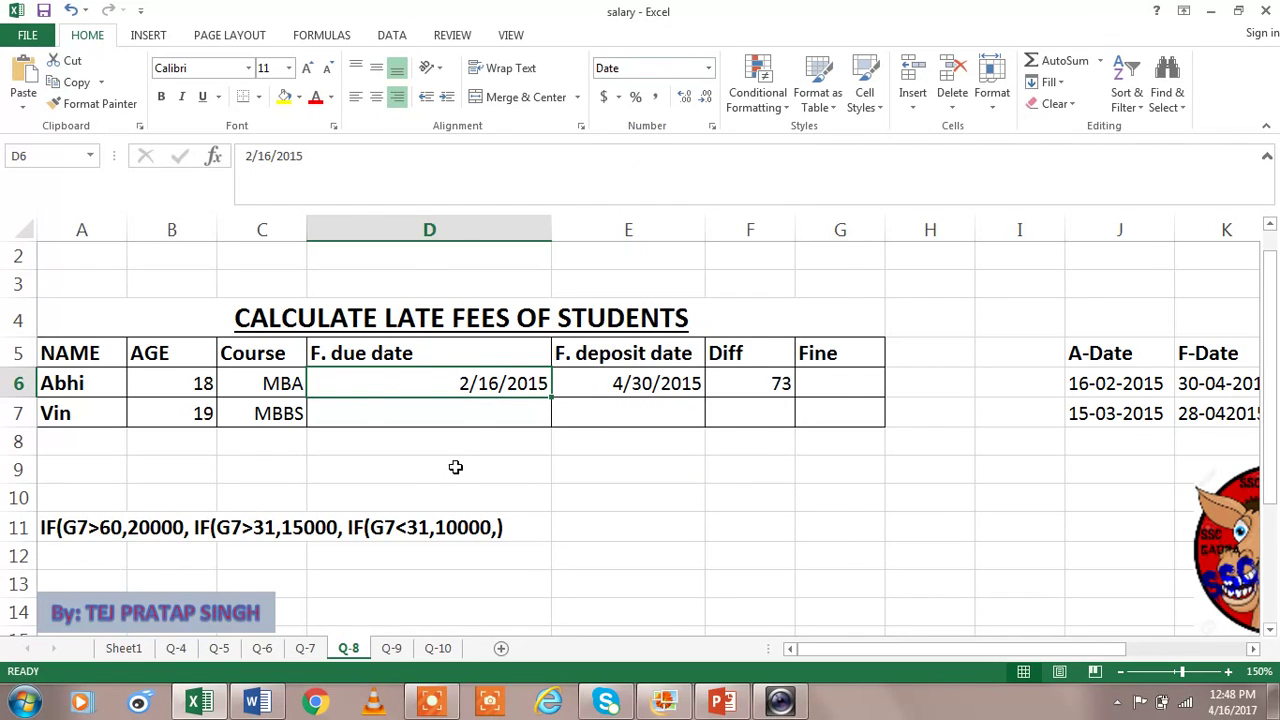
Step: Enter the second student's fee due date in D7 as 3/15/2015, based on the A-Date in J7
click(366, 409)
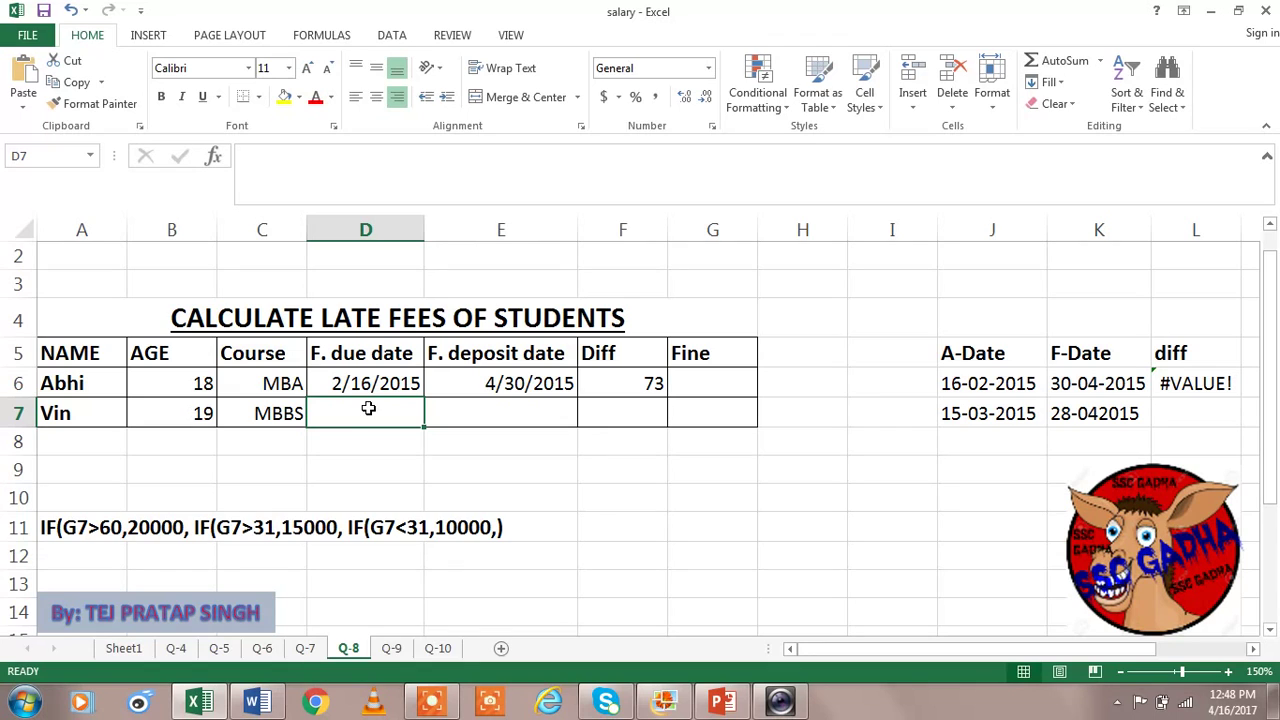
text(1)
key(BackSpace)
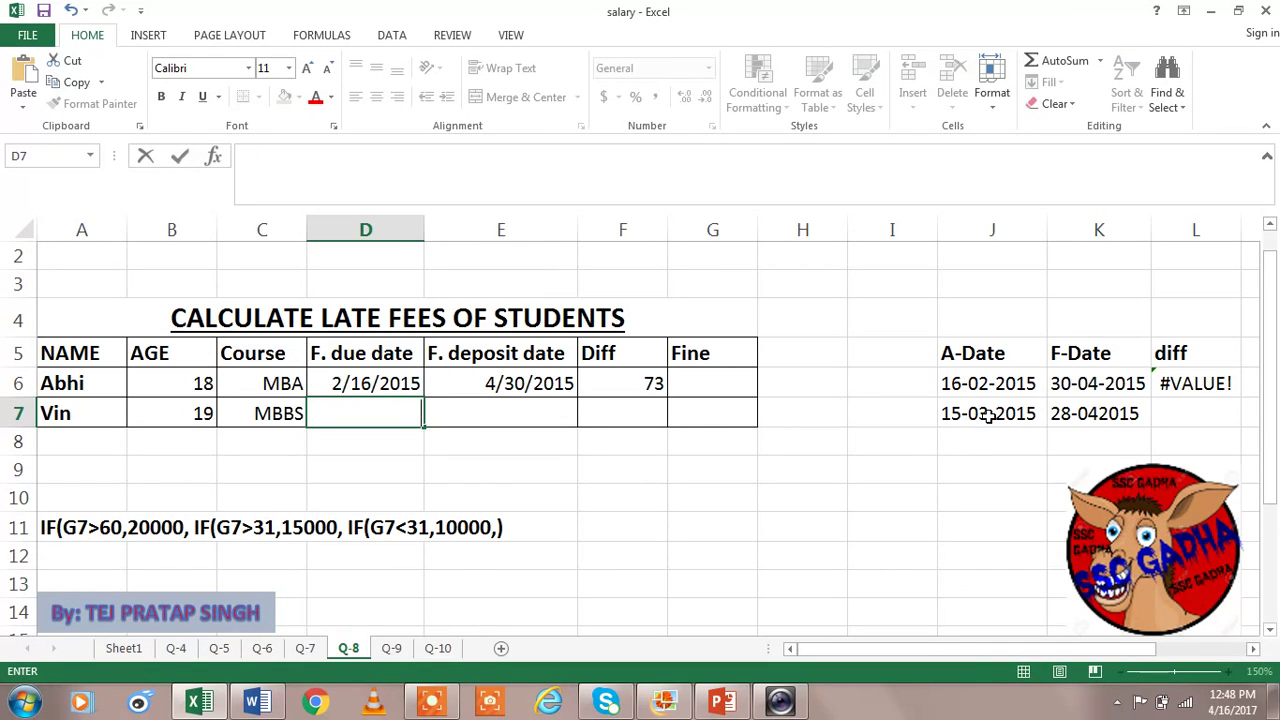
text(3/15/2015)
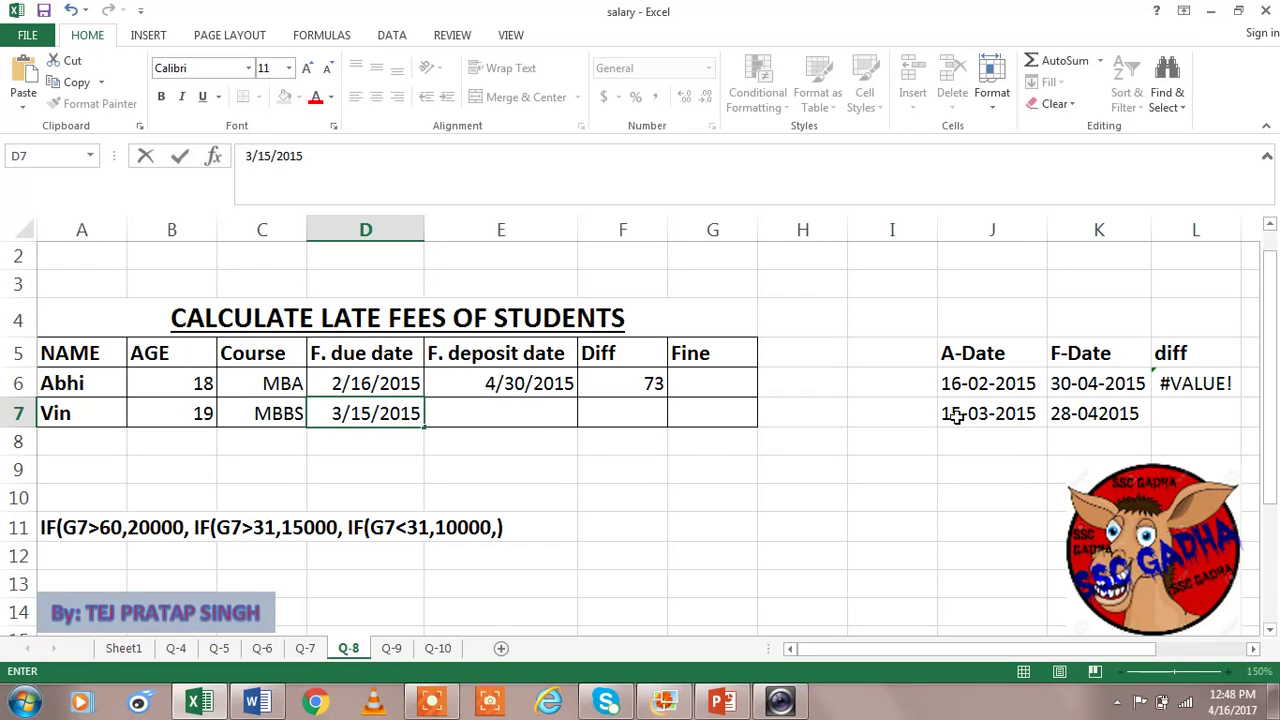
key(Tab)
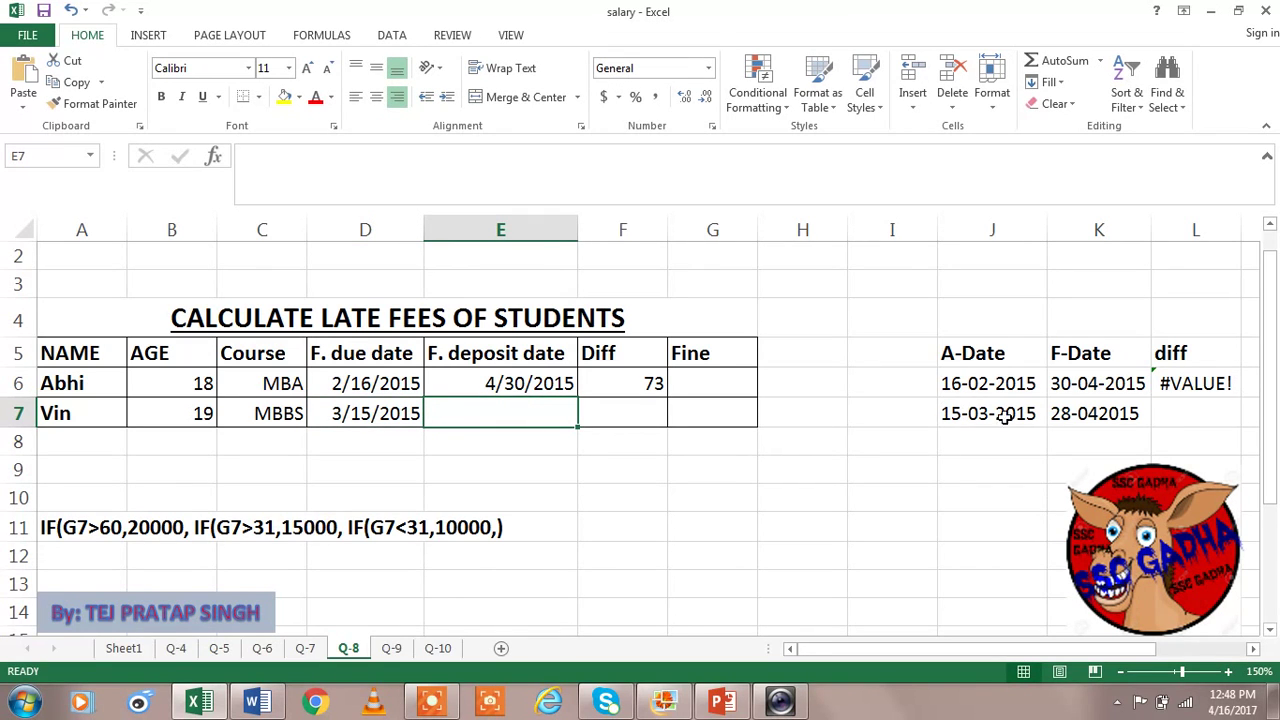
Step: Correct the F-Date in K7 to 28-04-2015 and enter 4/28/2015 as the second student's fee deposit date in E7
double_click(1101, 410)
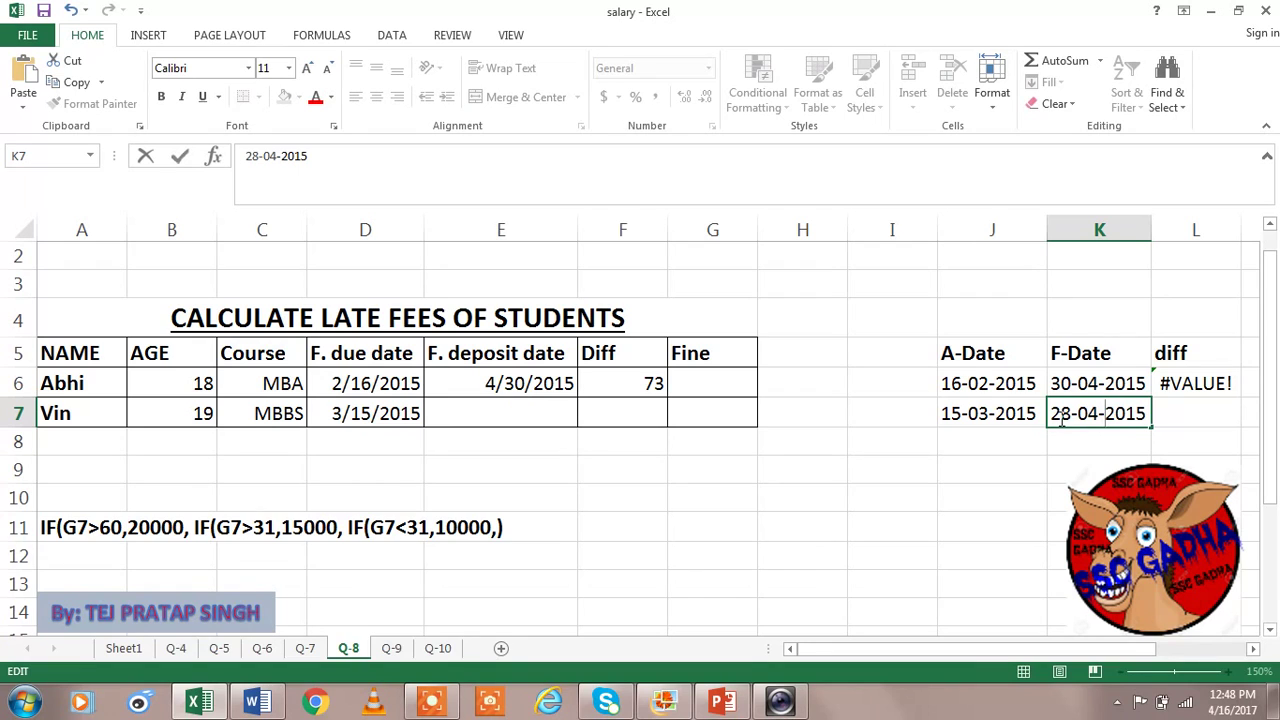
click(531, 415)
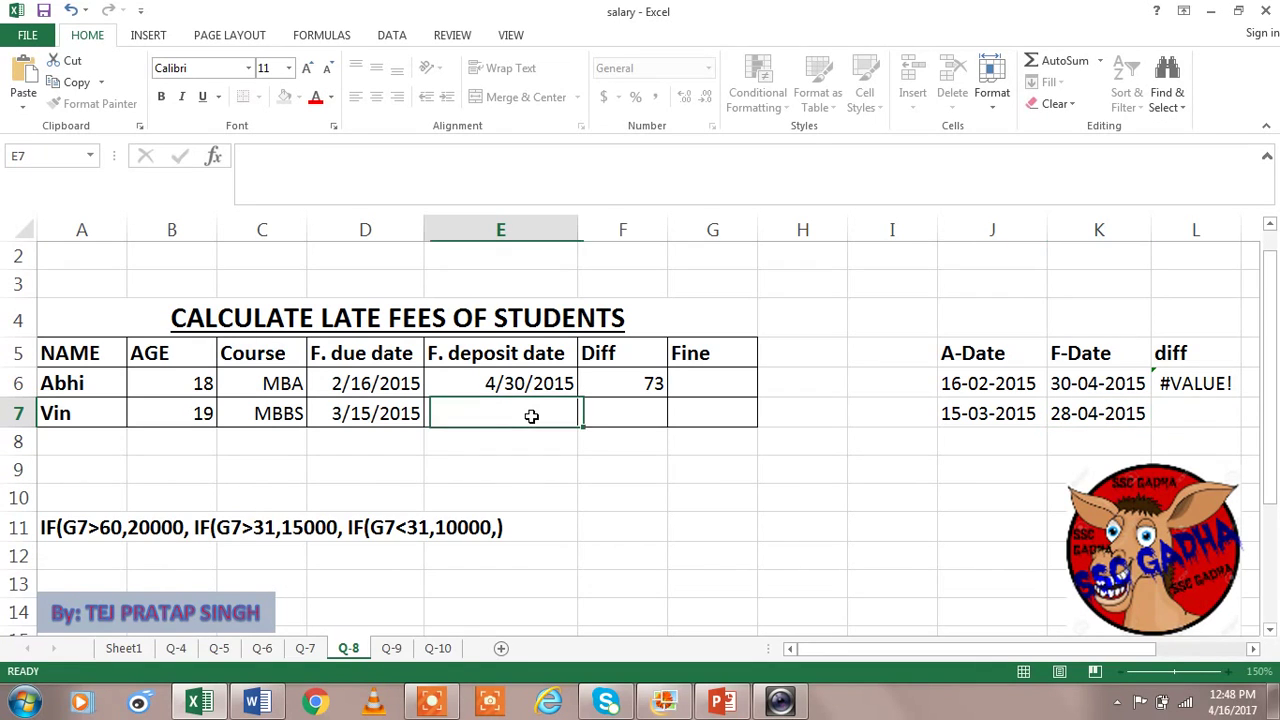
text(4/)
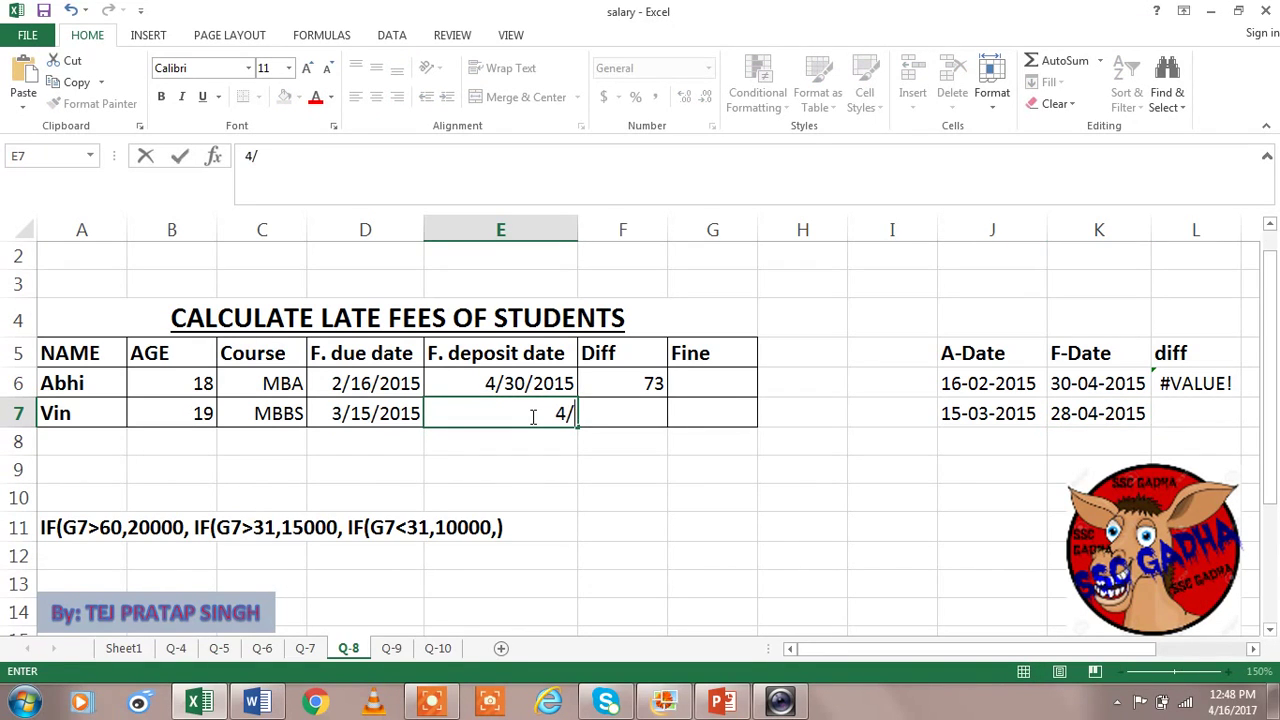
text(28/2015)
Step: Calculate the second student's delay in days in F7 with the formula =DATEDIF(D7,E7,"d")
click(597, 414)
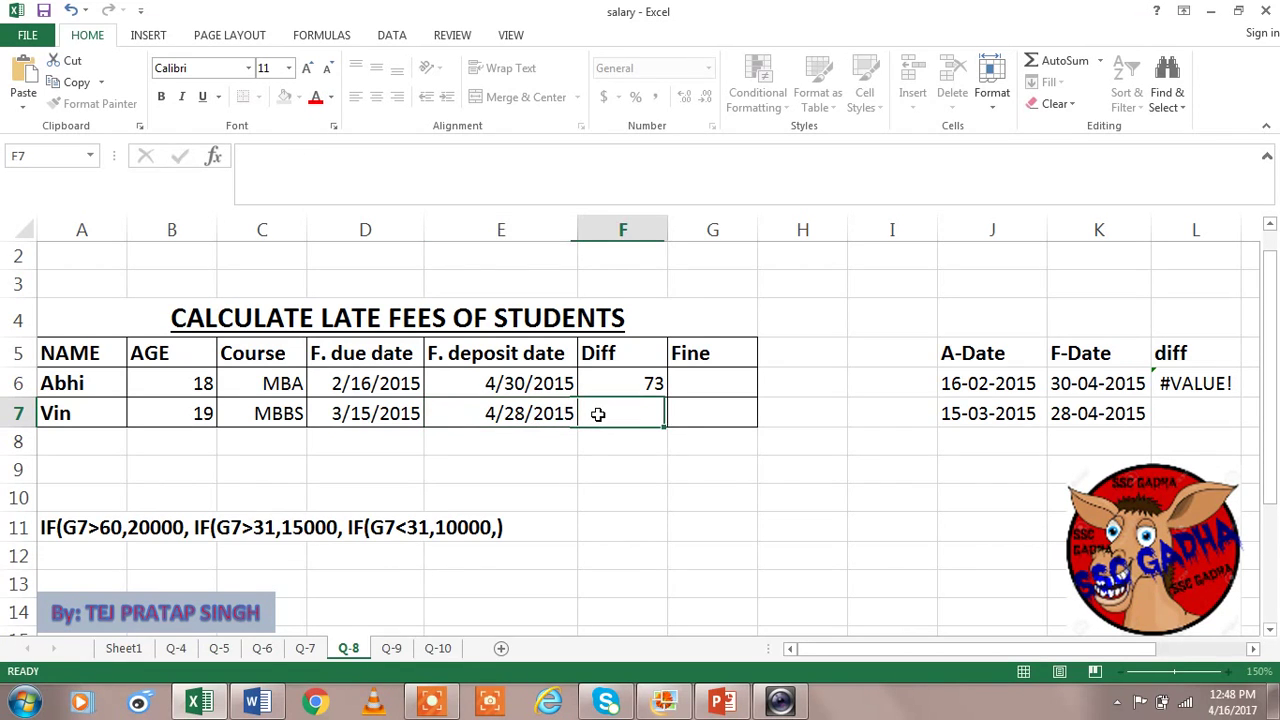
text(=)
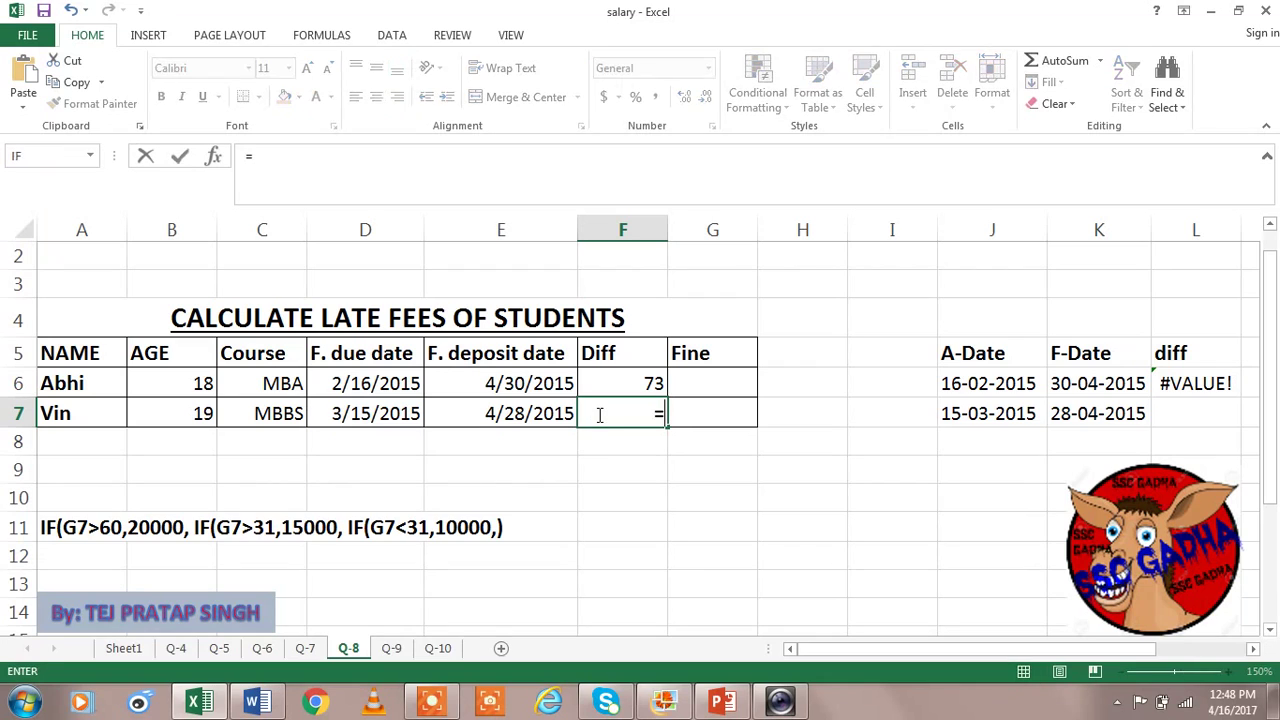
text(DAT)
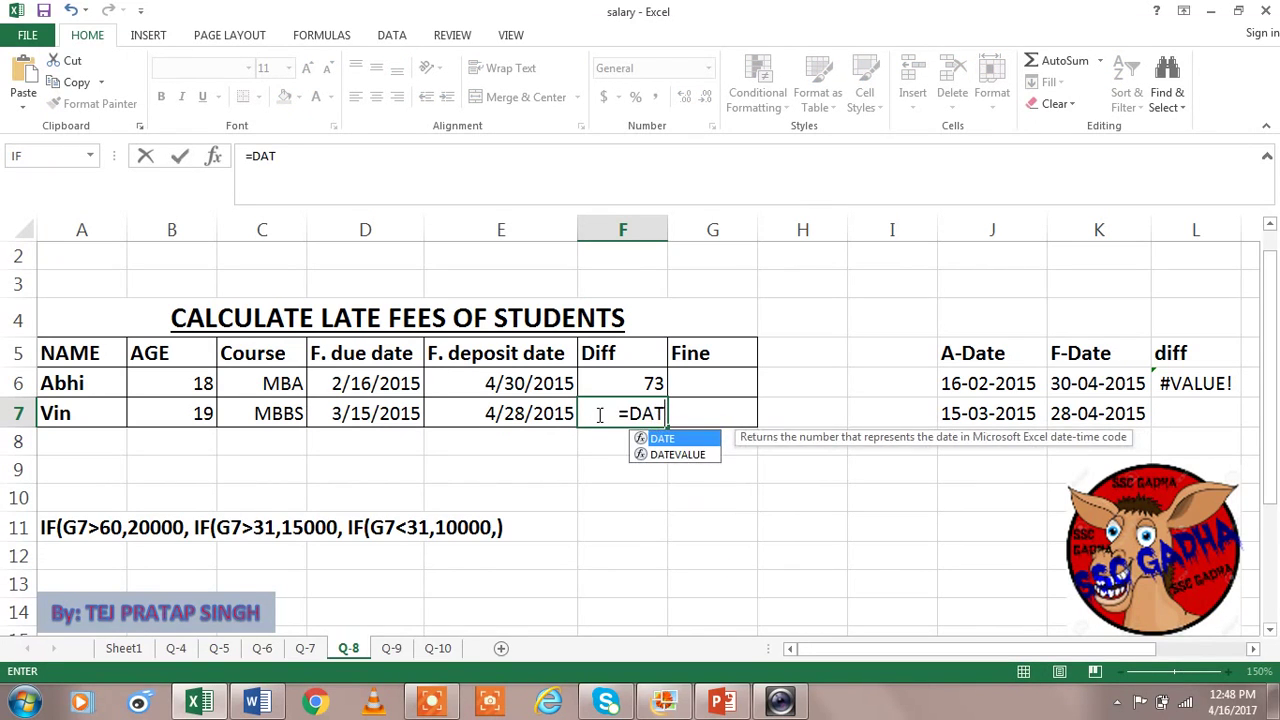
text(EDIF)
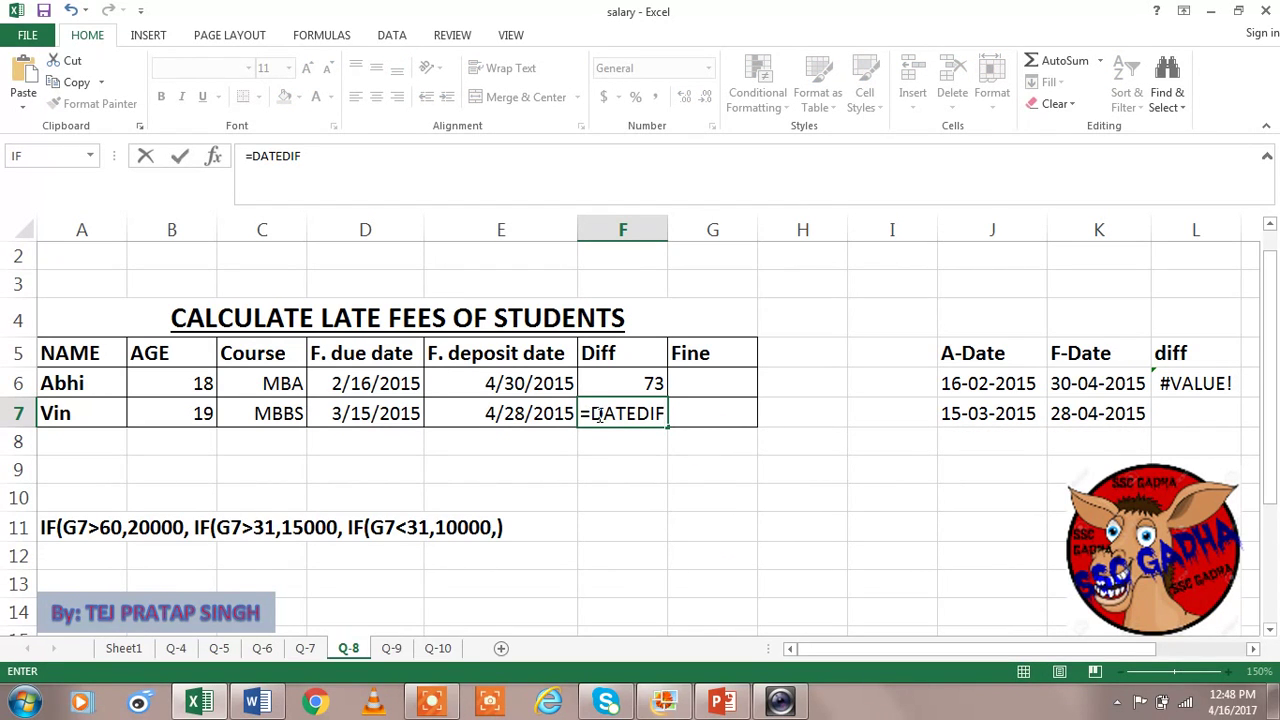
text(()
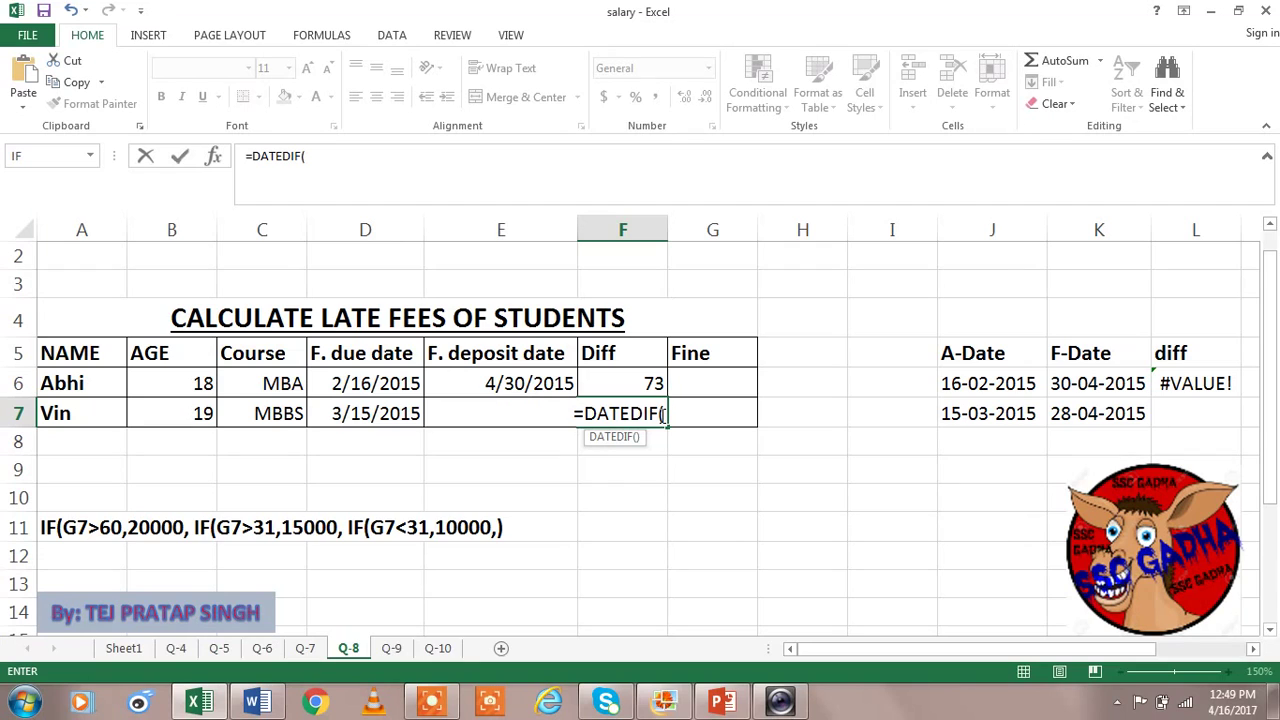
text(D)
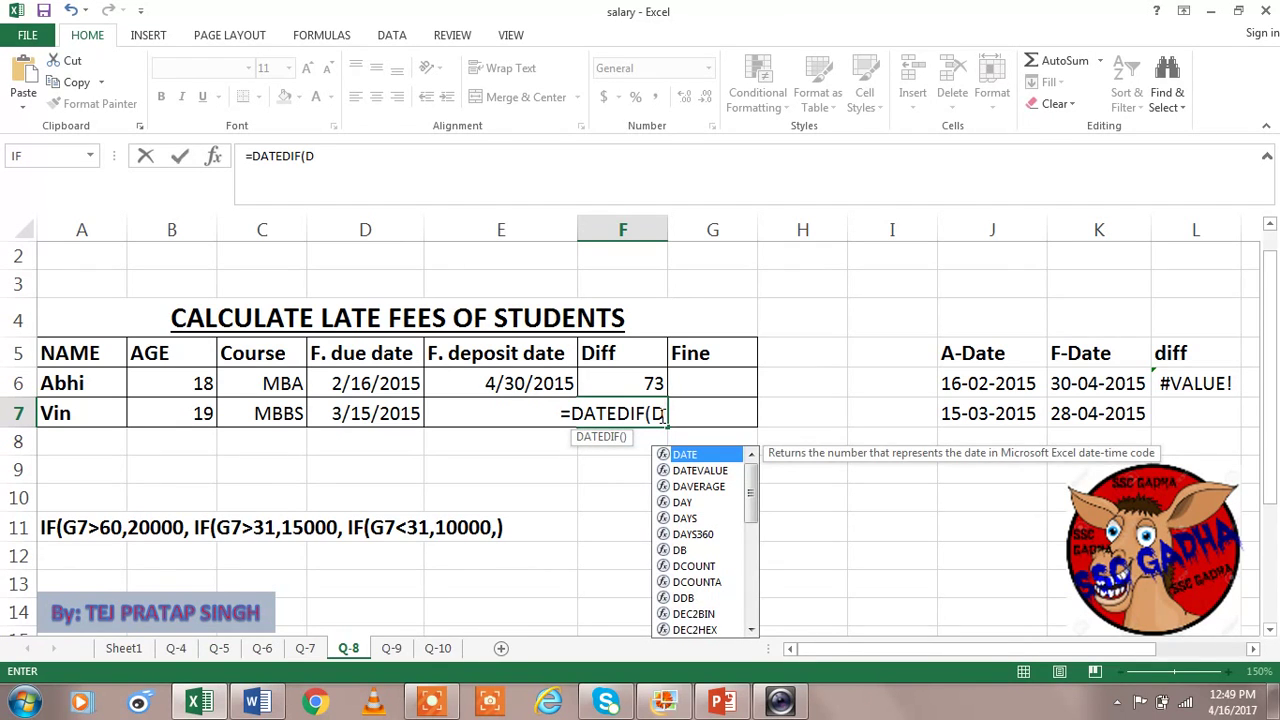
text(7)
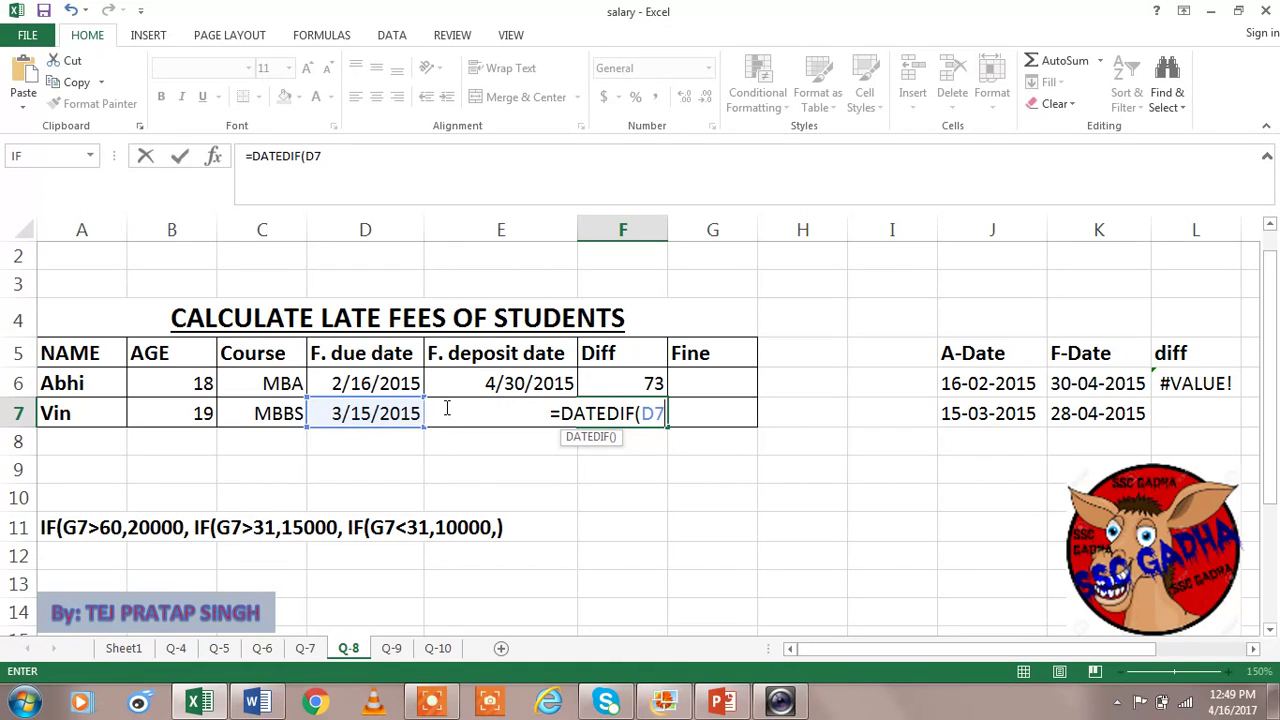
text(,)
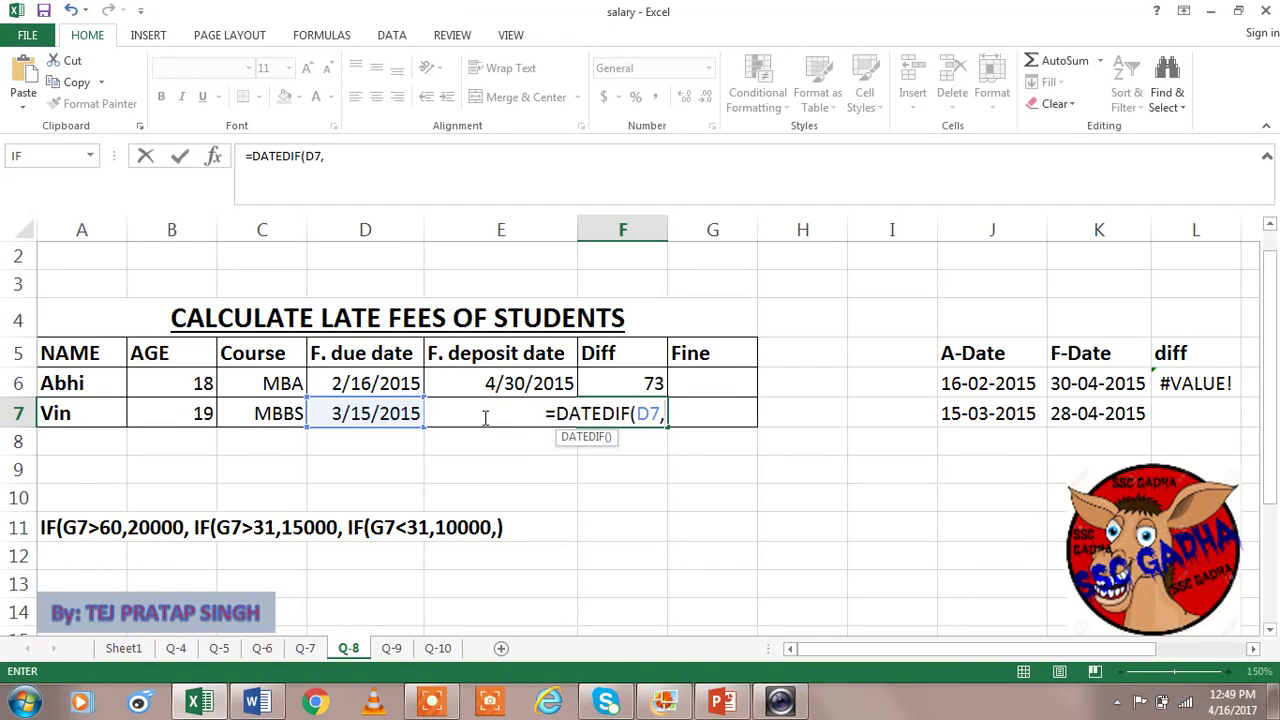
text(E)
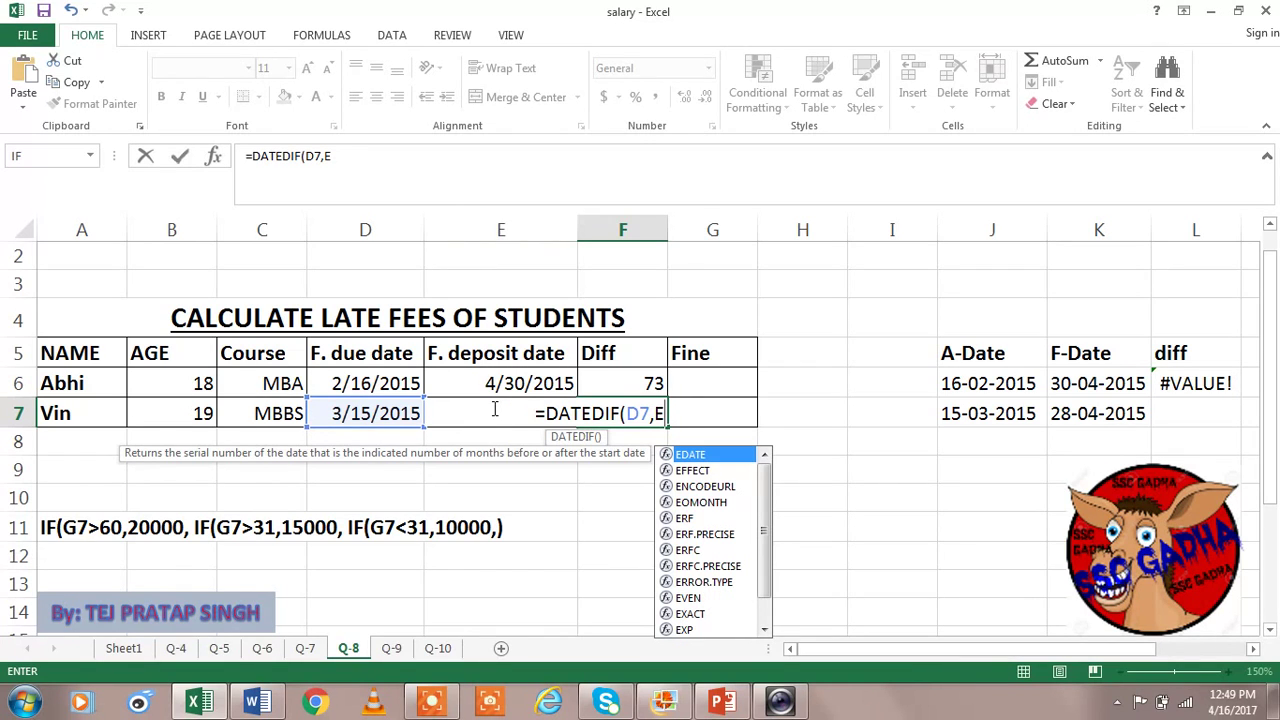
text(7)
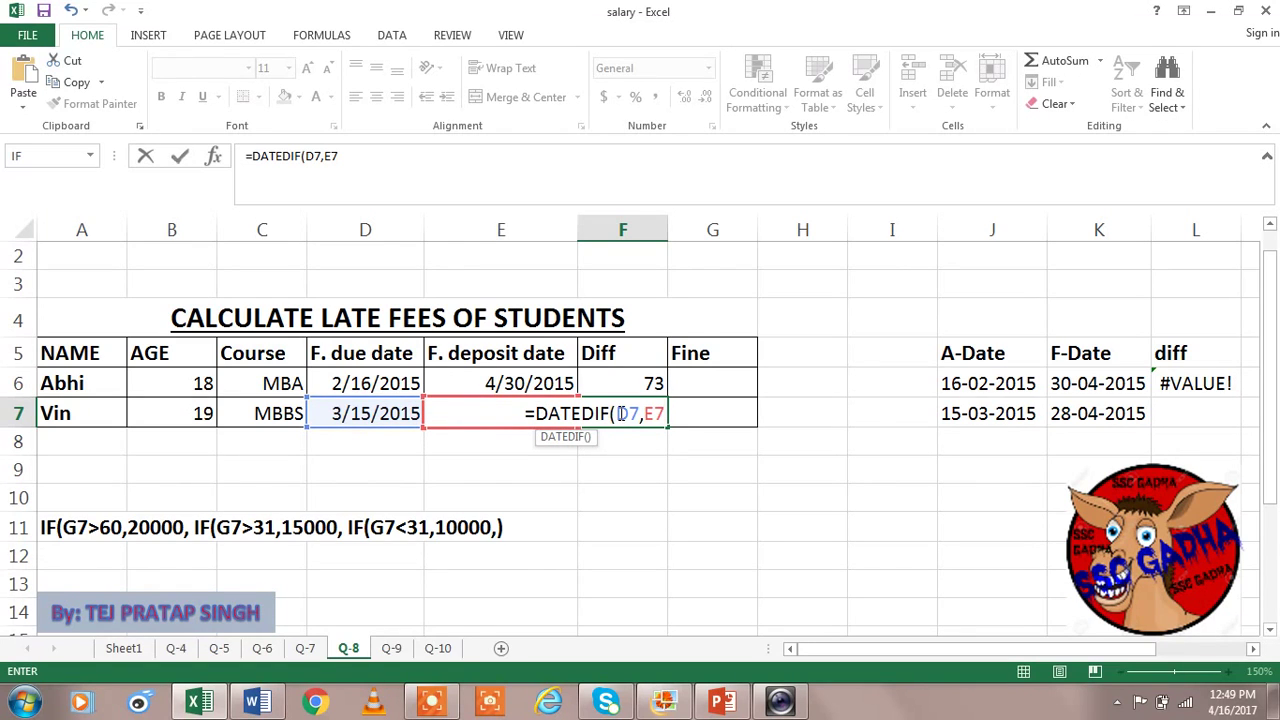
text(,)
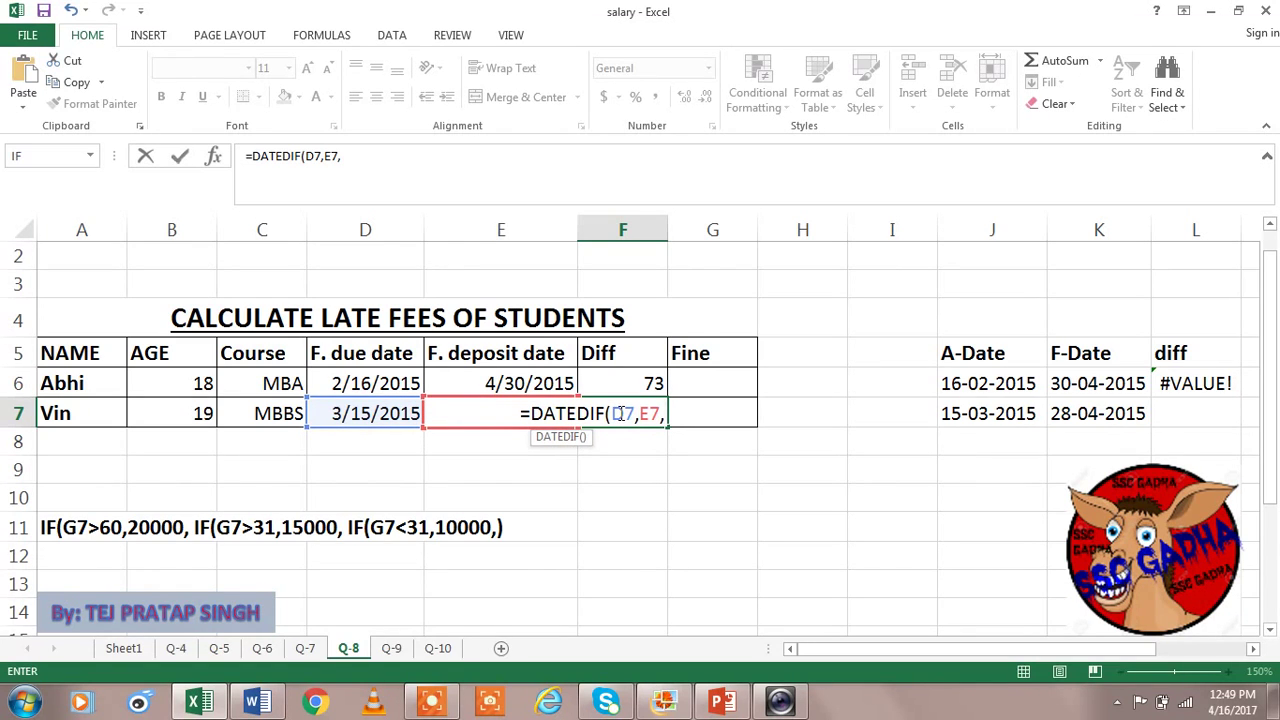
text(")
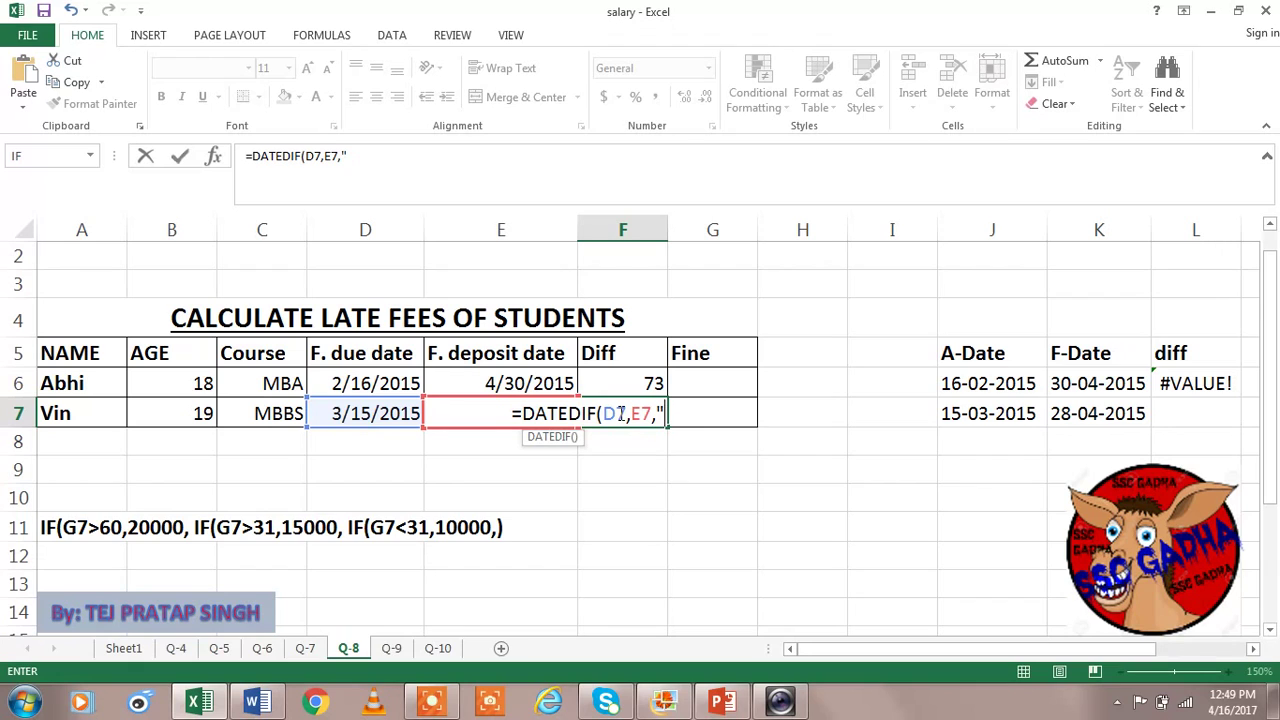
text(d")
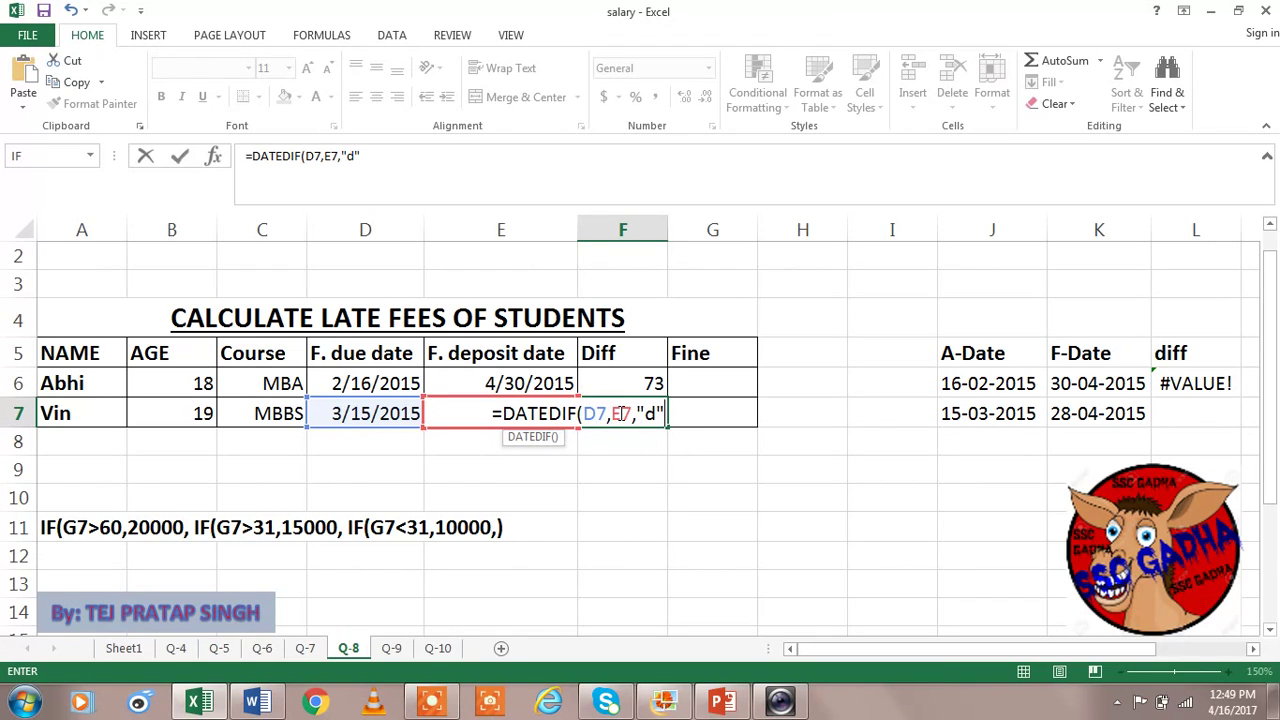
text())
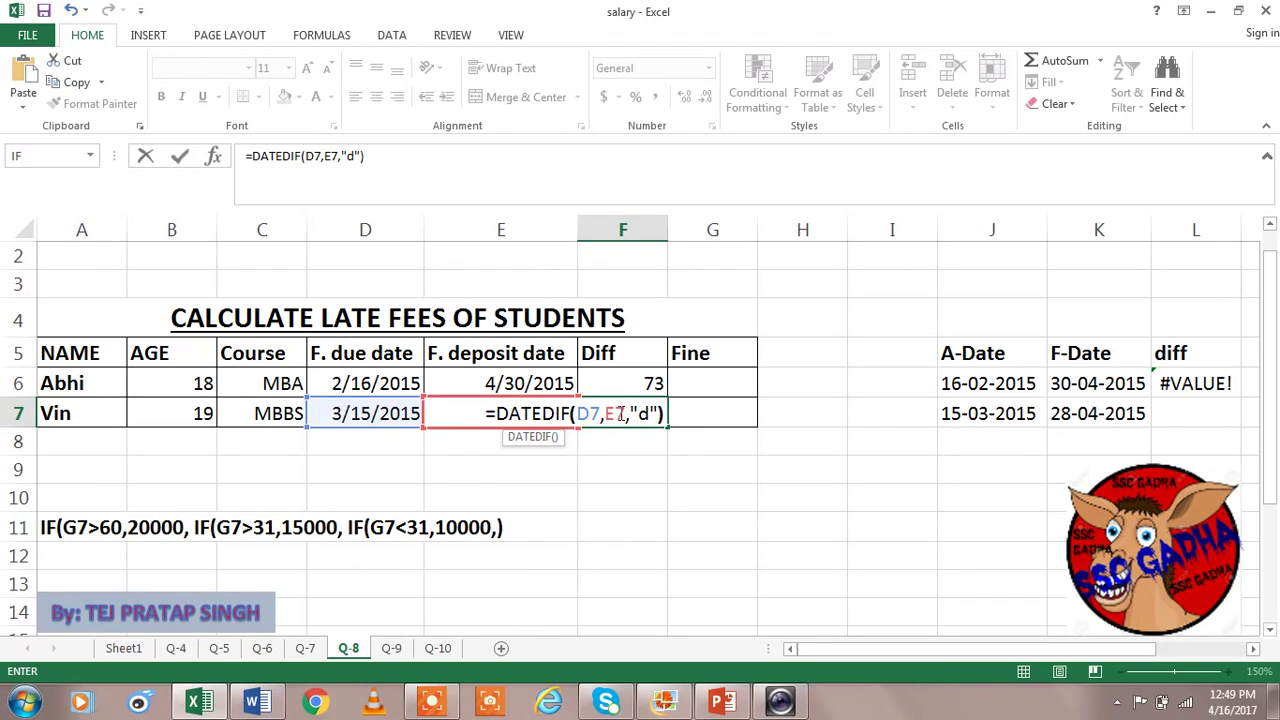
key(Return)
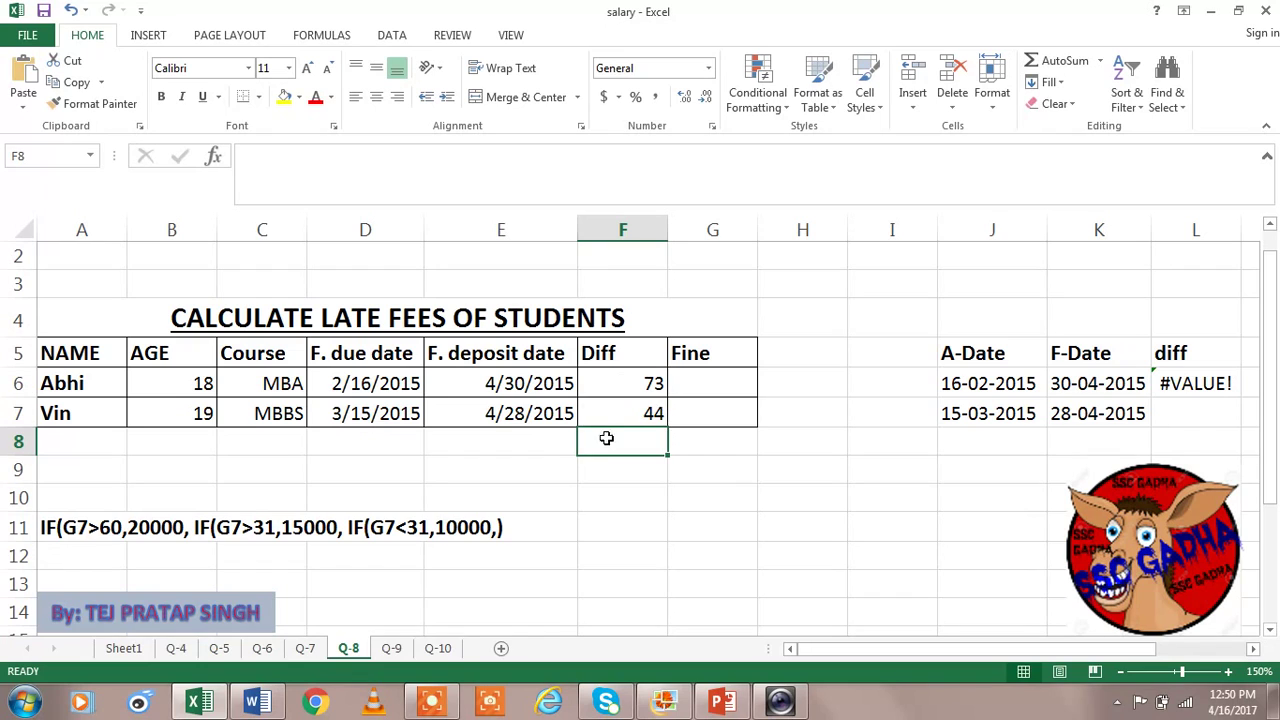